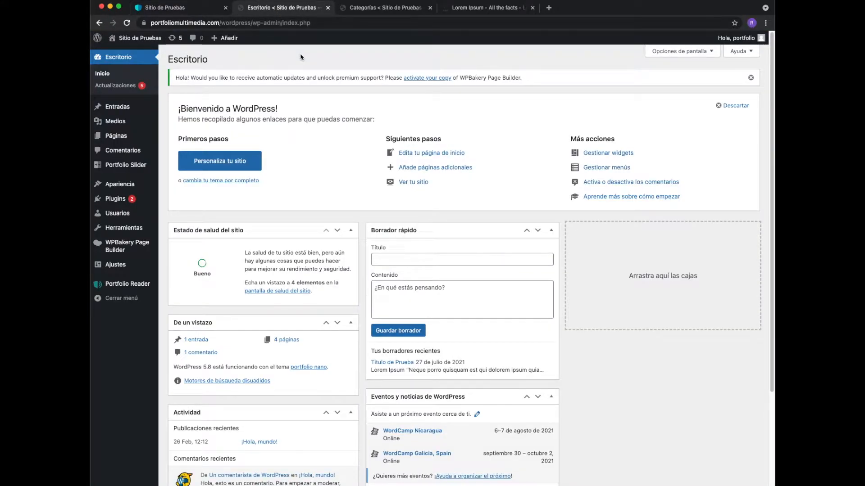
# - Start a new blog entry (Entradas, Añadir nueva)
pyautogui.moveTo(235, 41)
pyautogui.moveTo(123, 111)
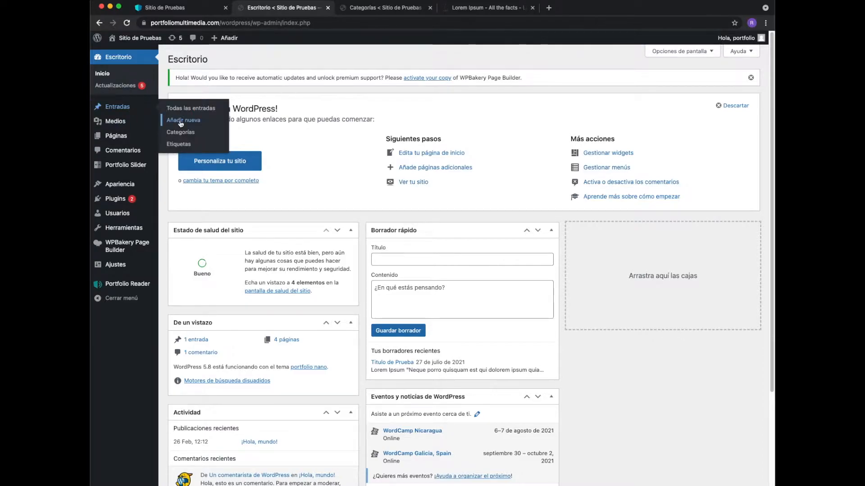
pyautogui.click(180, 122)
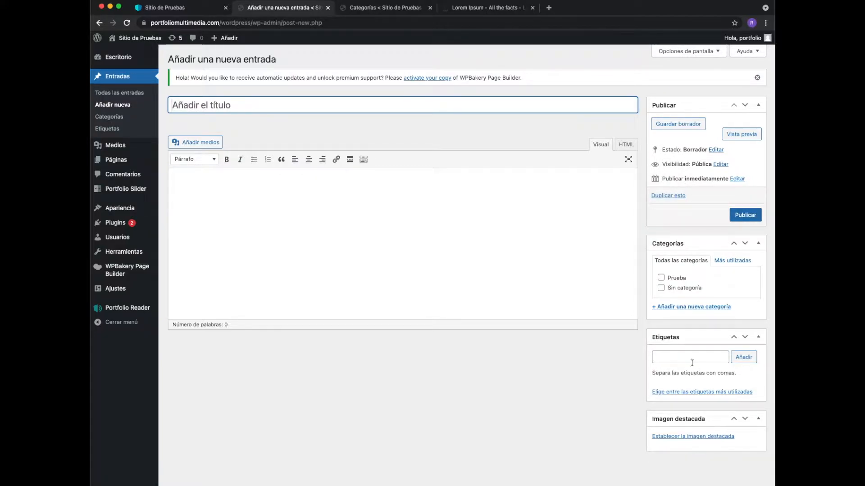
# - Try moving the Etiquetas box below the editor and back, and collapse and re-expand the Categorías box
pyautogui.moveTo(701, 335); pyautogui.dragTo(541, 371)
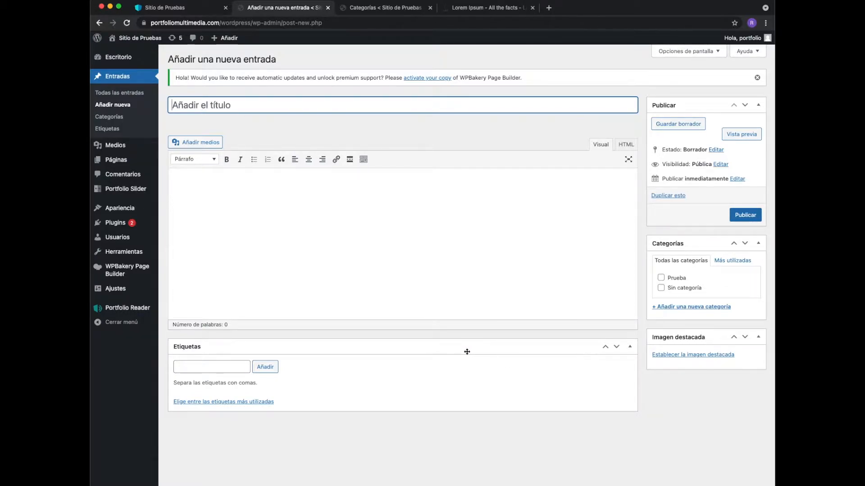
pyautogui.moveTo(464, 351); pyautogui.dragTo(693, 329)
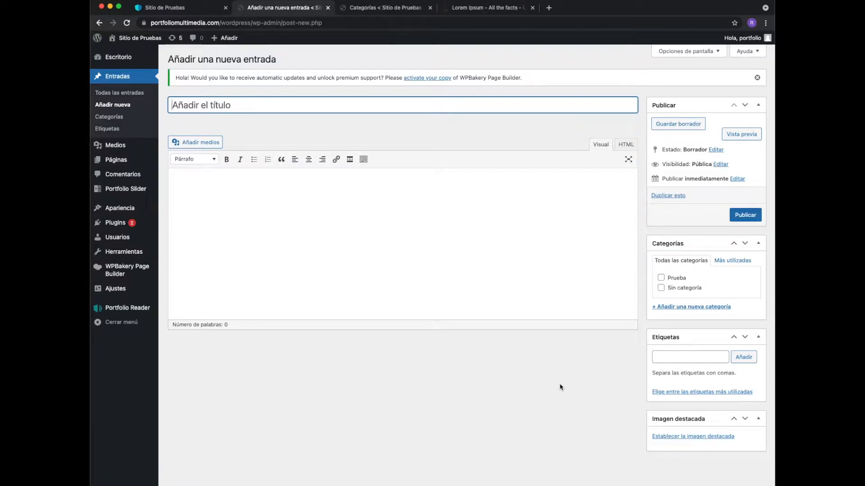
pyautogui.click(759, 245)
pyautogui.click(760, 246)
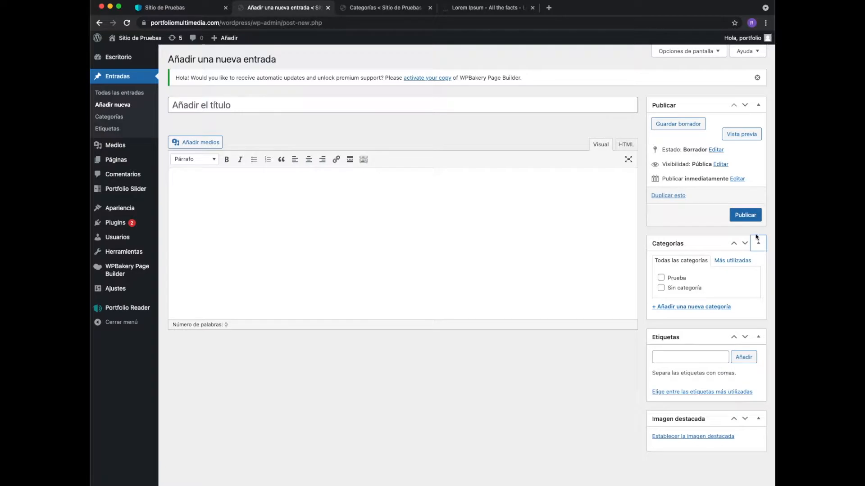
# - Review the screen options available for the entry editor and close them
pyautogui.click(700, 52)
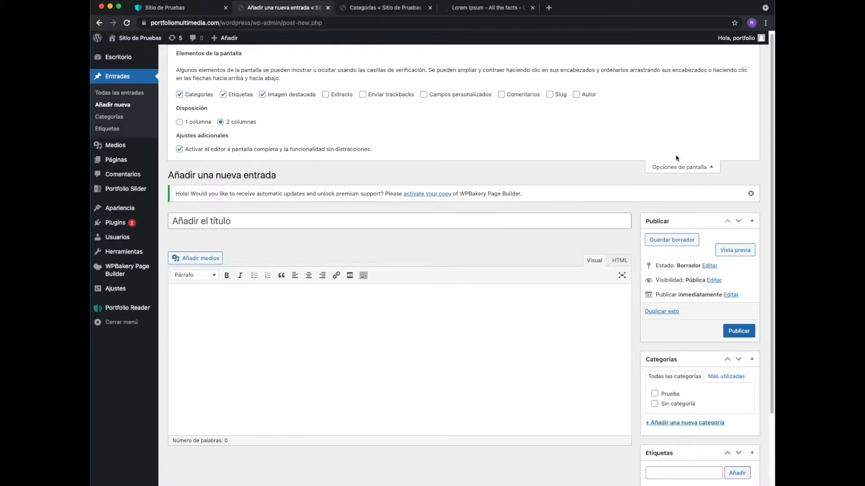
pyautogui.click(682, 167)
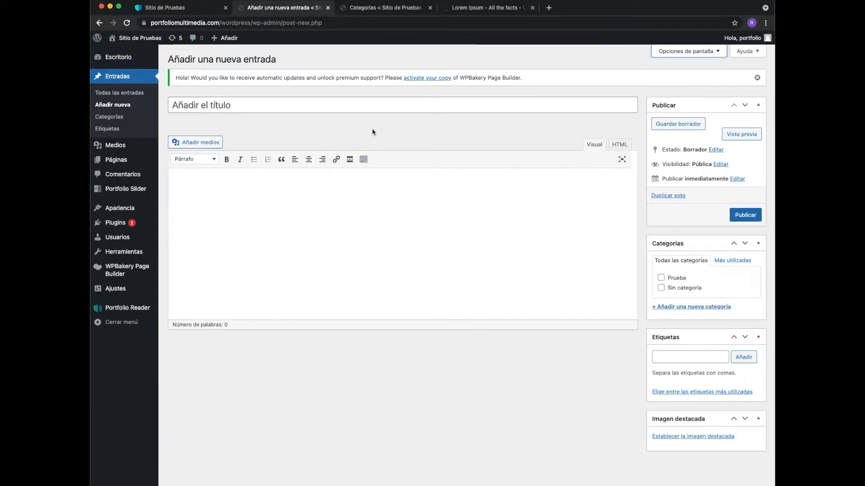
# - Title the entry "Titulo de Prueba" and save it as a draft
pyautogui.click(266, 105)
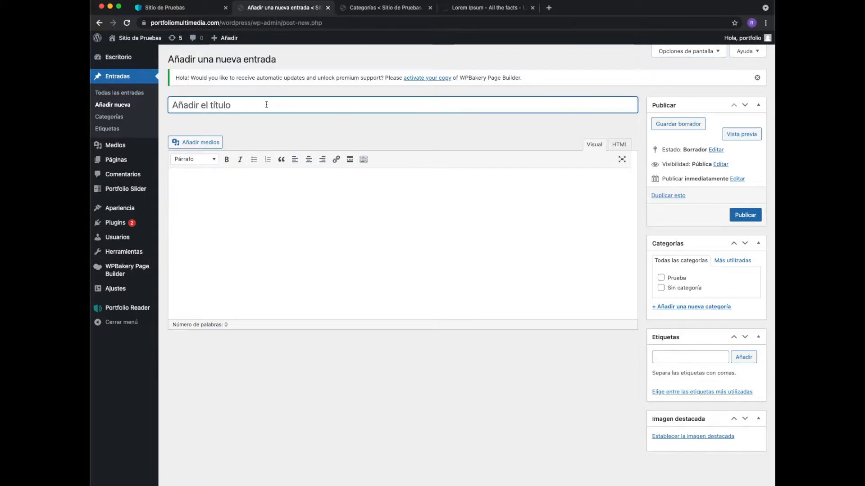
pyautogui.write('Titulo ')
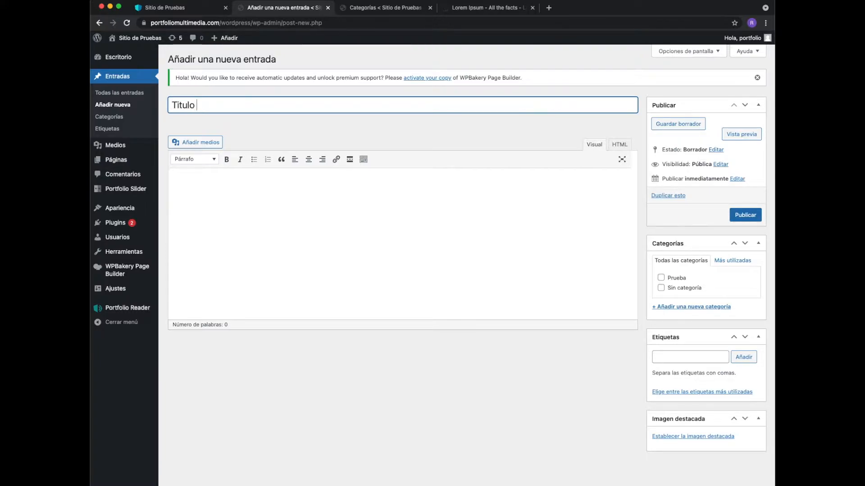
pyautogui.write('de Prueba')
pyautogui.press('Return')
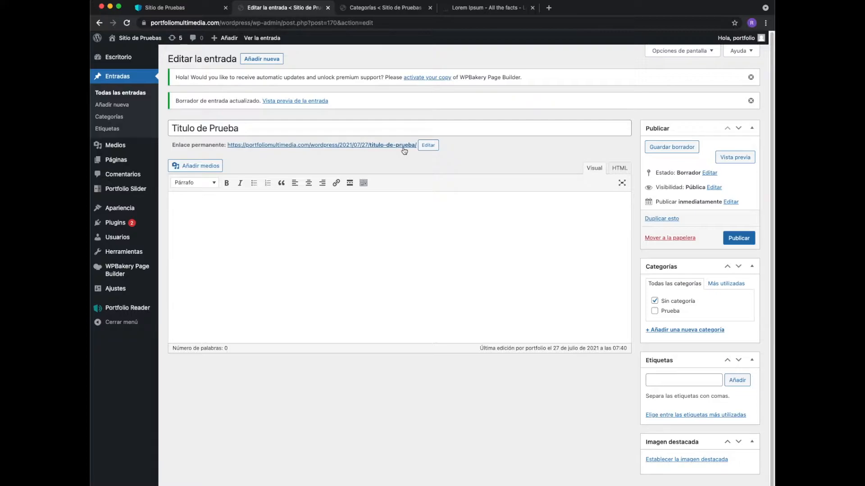
# - Show the second row of formatting tools in the entry editor
pyautogui.scroll(-1, 404, 151)
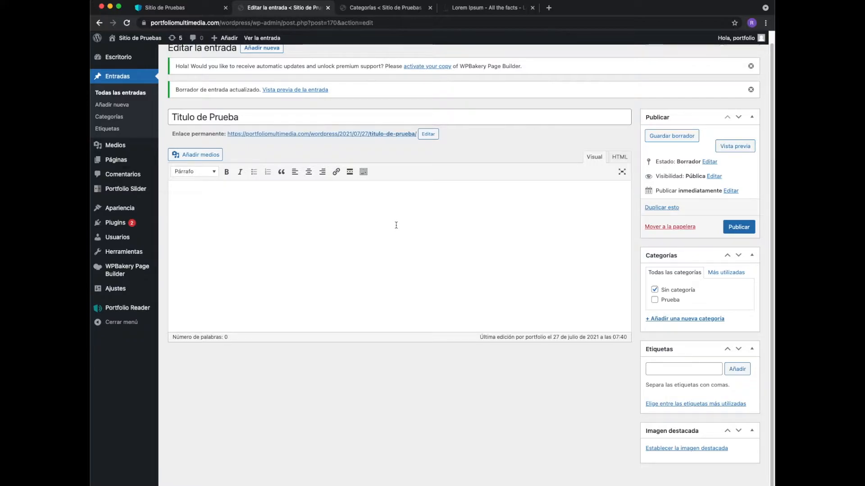
pyautogui.click(363, 176)
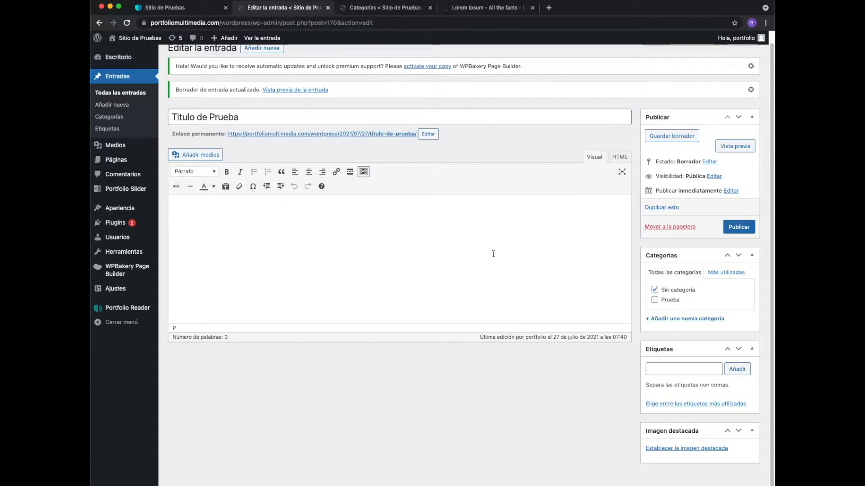
# - Paste the Lorem Ipsum heading and its two quotes with their formatting, check the HTML code, and remove the text again
pyautogui.click(554, 241)
pyautogui.click(480, 10)
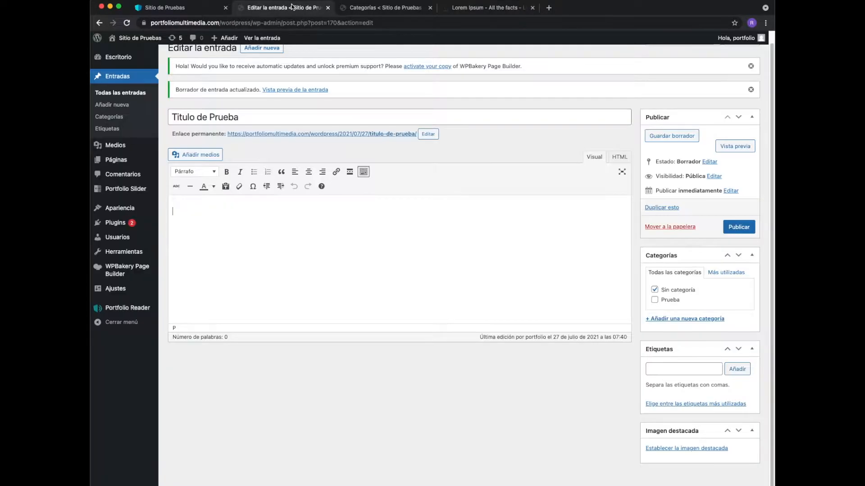
pyautogui.click(292, 6)
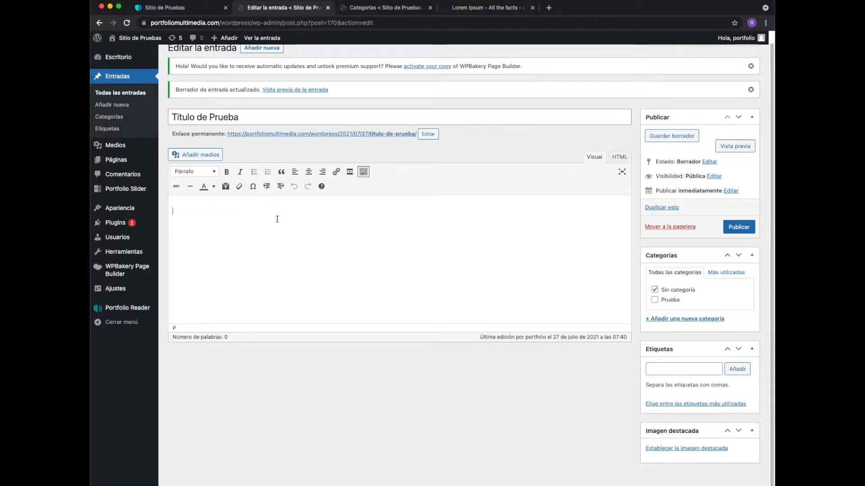
pyautogui.write('Lorem Ipsum "Neque porro quisquam est qui dolorem ipsum quia dolor sit amet, consectetur, adipisci velit..." "There is no one who loves pain itself, who seeks after it and wants to have it, simply because it is pain')
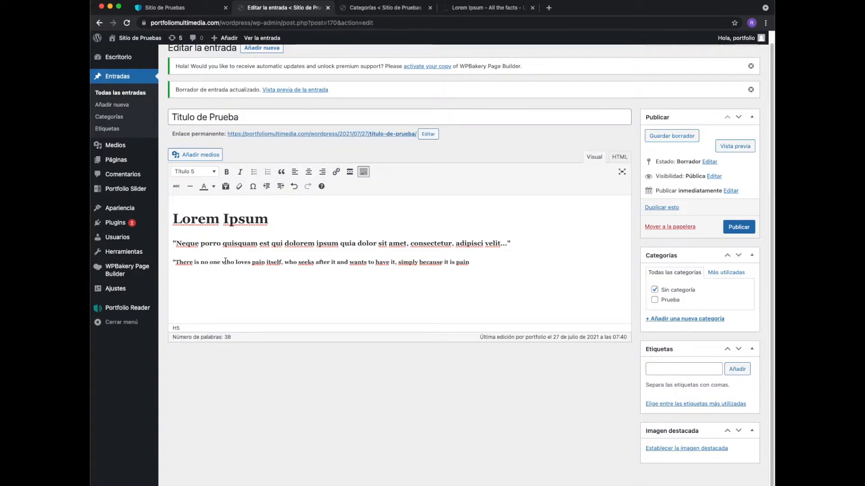
pyautogui.click(615, 159)
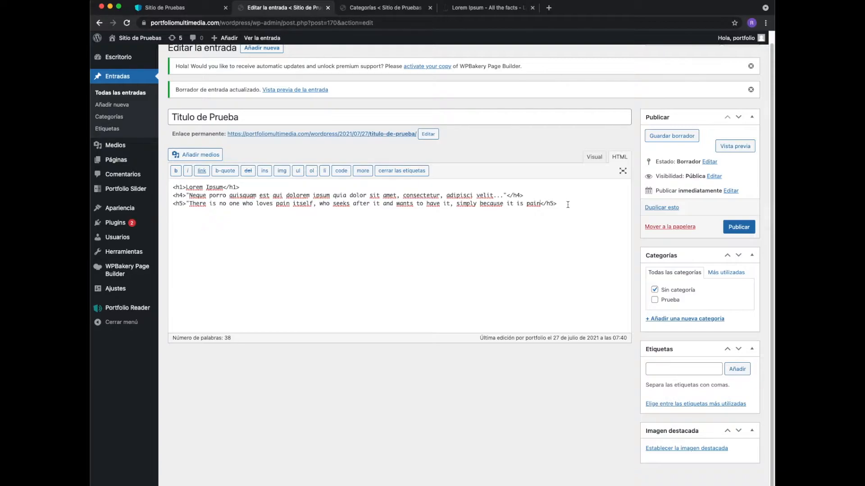
pyautogui.click(595, 158)
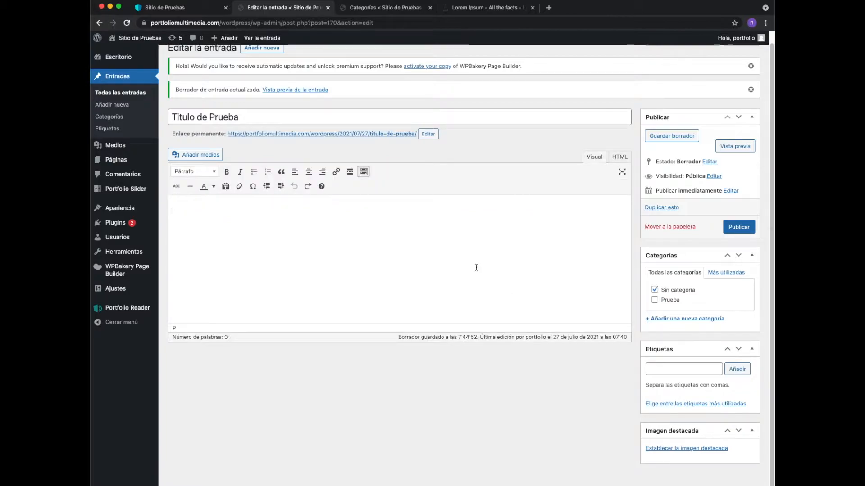
# - Turn on pasting as plain text (Pegar como texto) for the entry content
pyautogui.click(226, 187)
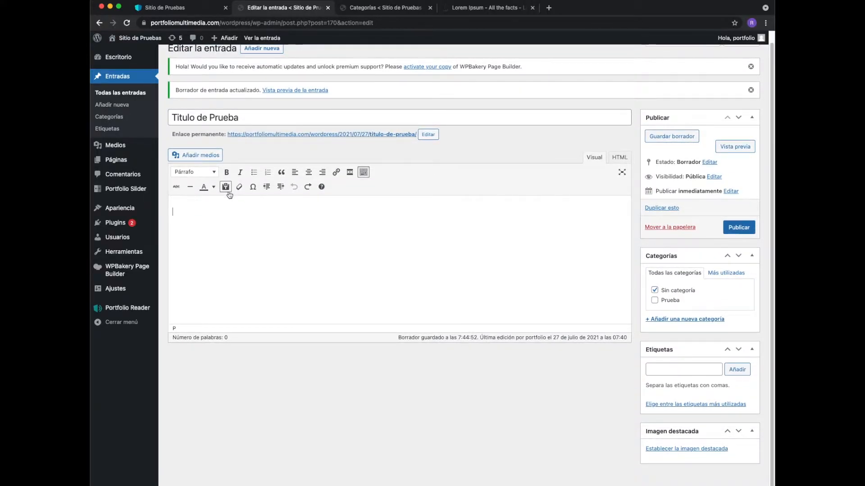
pyautogui.scroll(1, 229, 194)
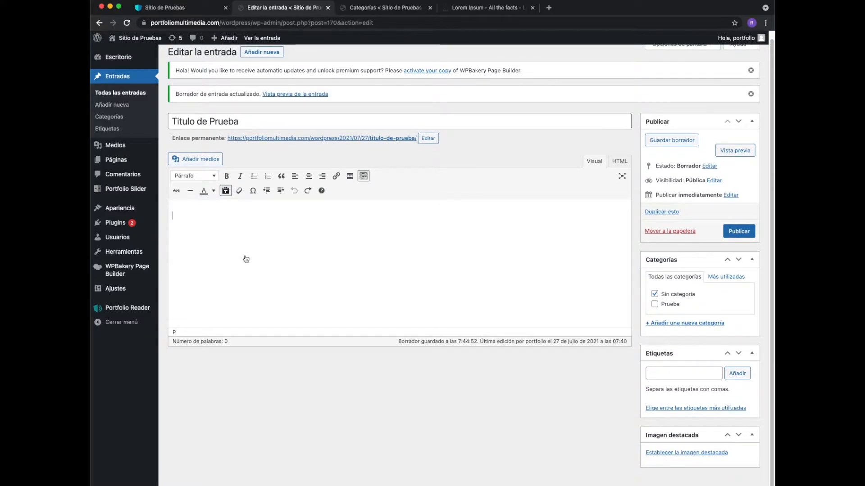
pyautogui.scroll(-1, 206, 218)
# - Paste the copied heading and quotes as plain text, check the HTML code, and clear the content again
pyautogui.rightClick(206, 218)
pyautogui.click(229, 279)
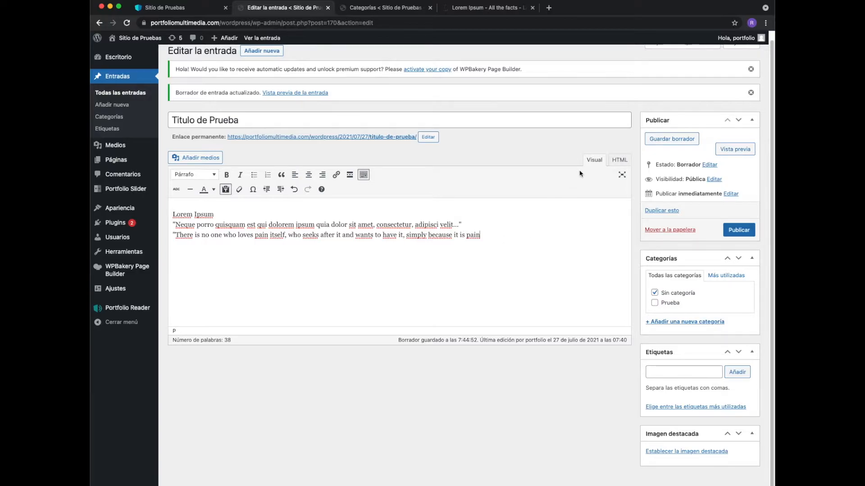
pyautogui.click(620, 160)
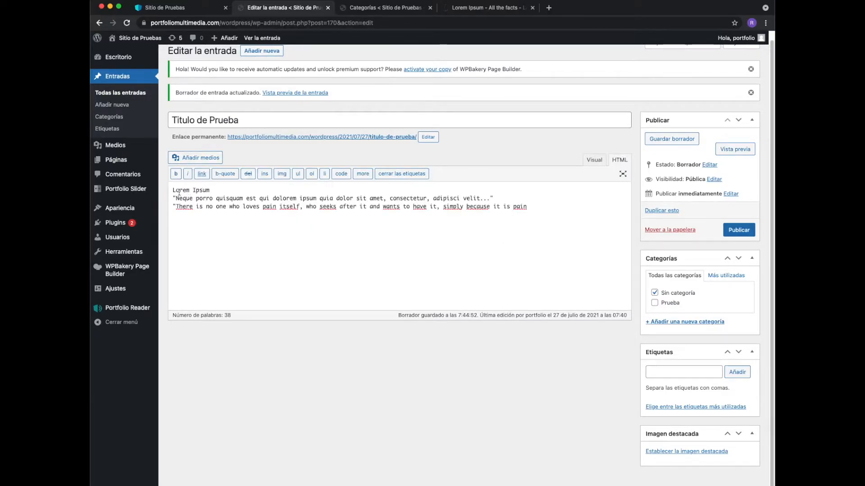
pyautogui.click(504, 215)
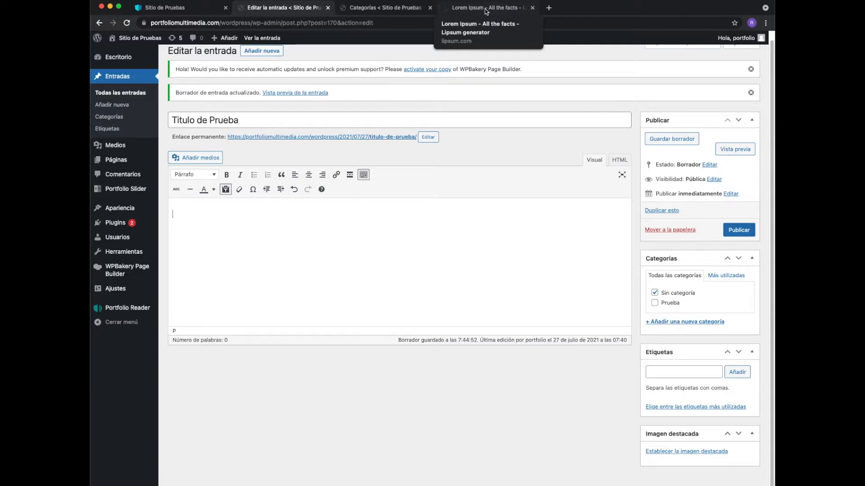
# - Copy the five body paragraphs from the Lorem Ipsum page and paste them as plain text into the entry content
pyautogui.click(487, 11)
pyautogui.click(247, 158)
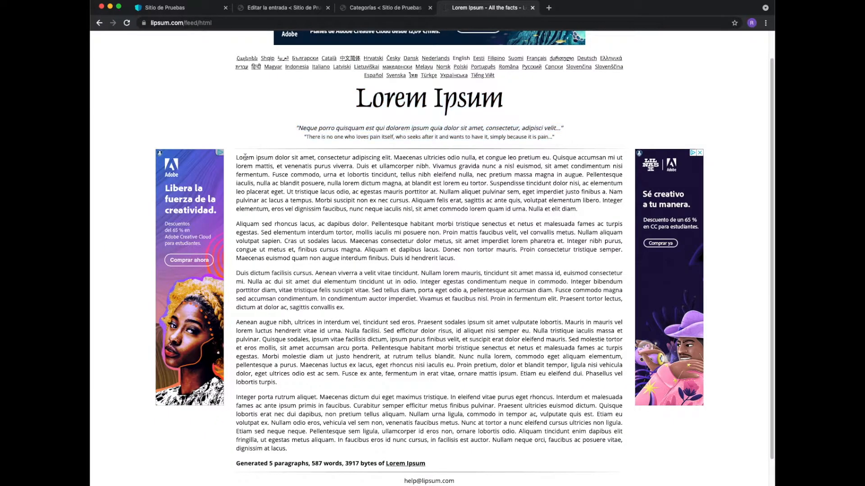
pyautogui.moveTo(237, 158); pyautogui.dragTo(352, 456)
pyautogui.press('super+c')
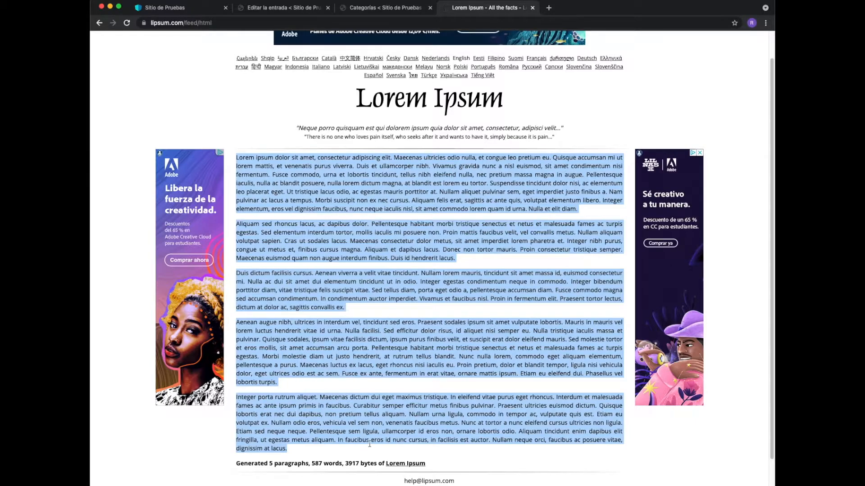
pyautogui.click(269, 10)
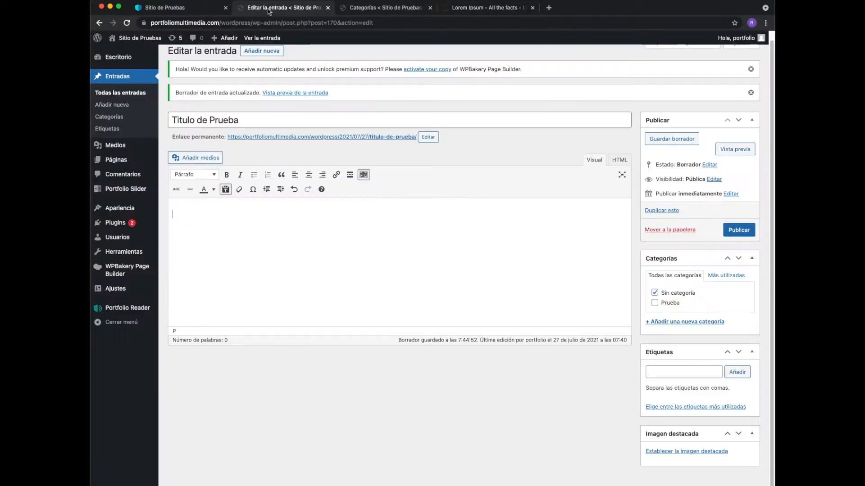
pyautogui.click(225, 190)
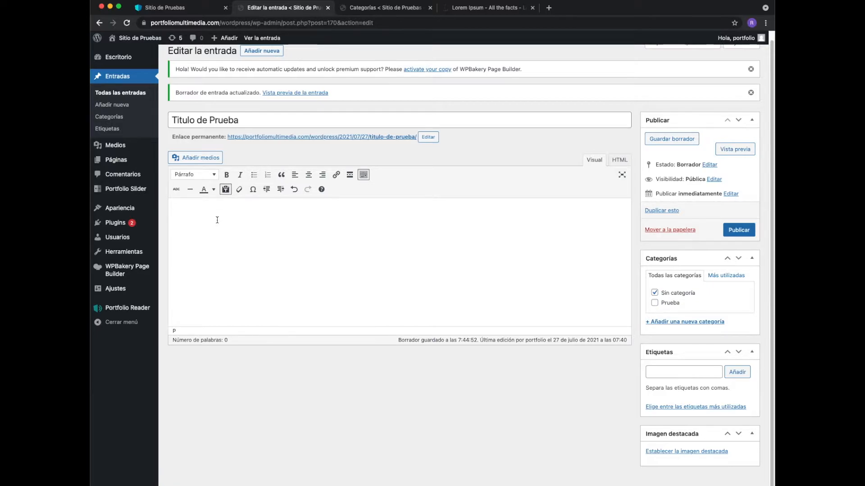
pyautogui.press('super+v')
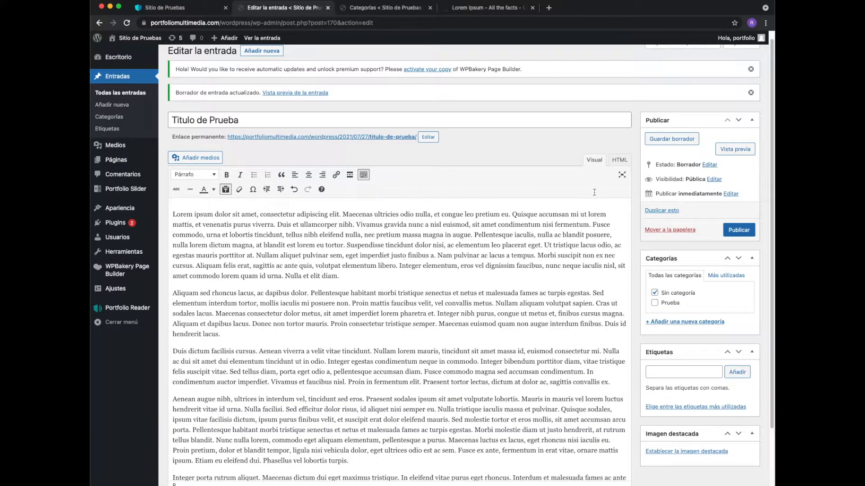
# - Check the HTML code of the pasted paragraphs and review the whole text in the visual view
pyautogui.click(619, 160)
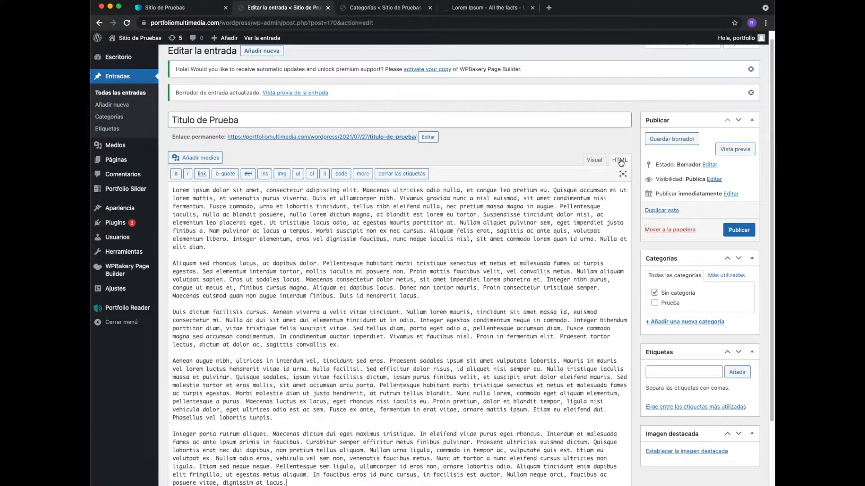
pyautogui.click(594, 160)
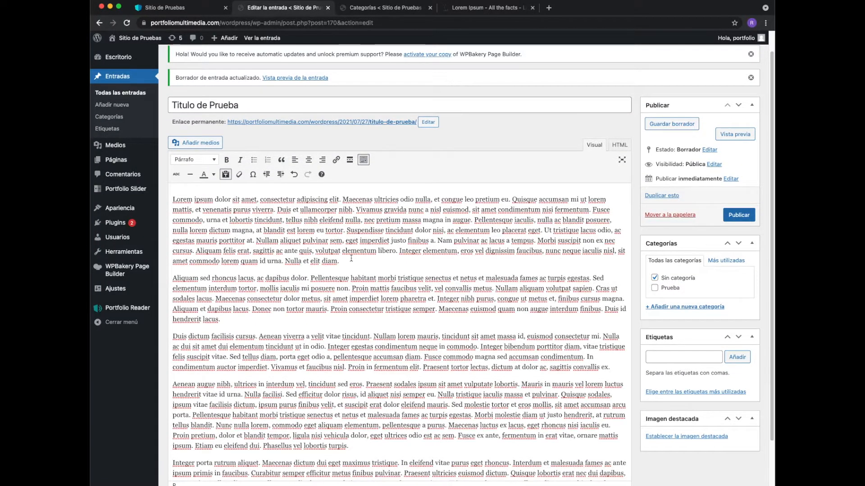
pyautogui.scroll(-2, 352, 259)
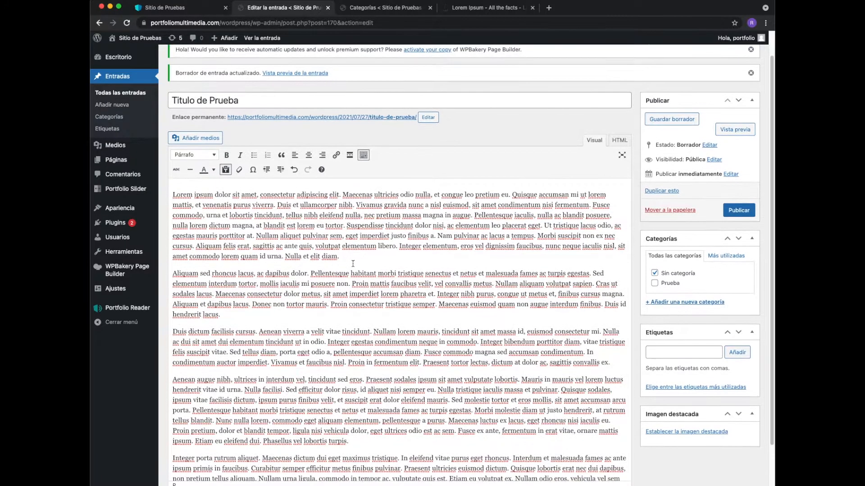
pyautogui.scroll(-2, 353, 264)
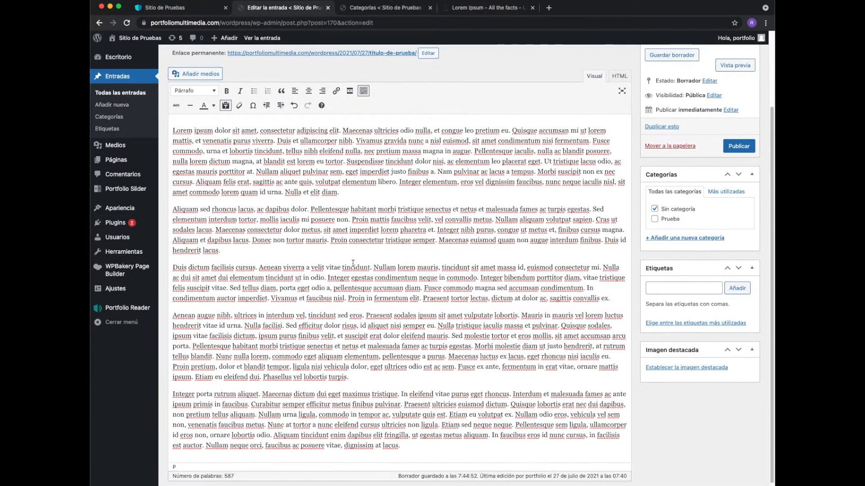
pyautogui.scroll(1, 353, 266)
pyautogui.scroll(1, 353, 266)
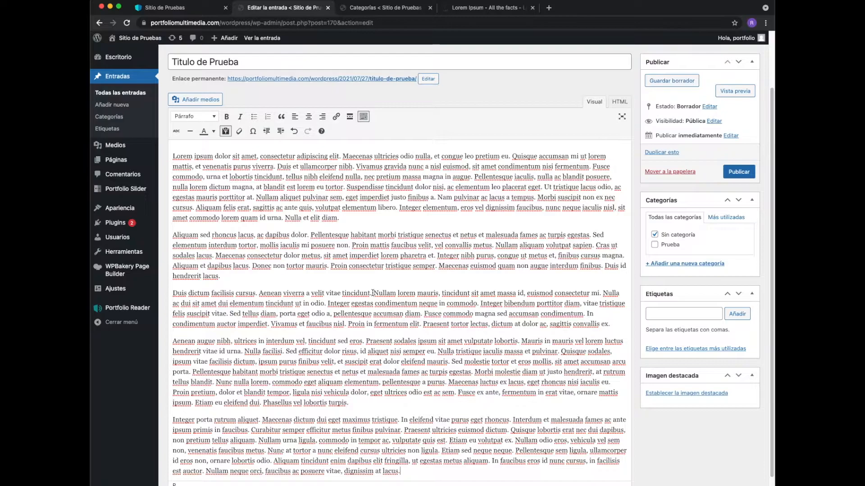
# - Hide the editor's second row of formatting tools and show it again
pyautogui.click(366, 122)
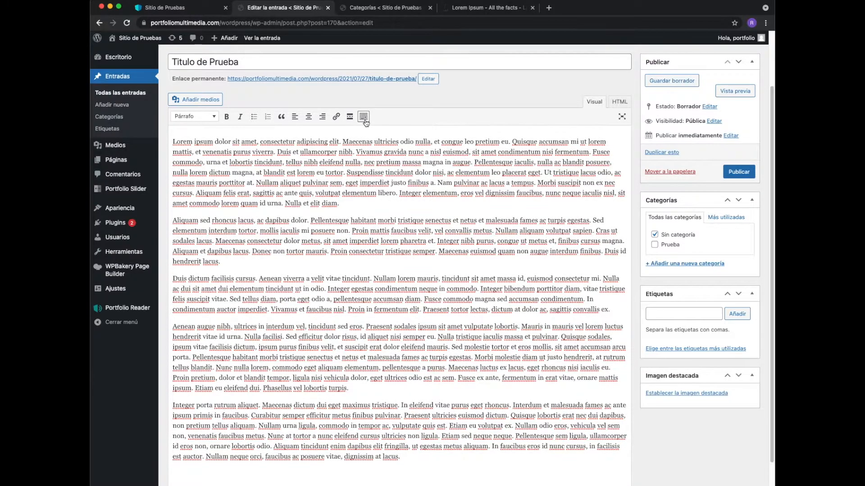
pyautogui.click(366, 122)
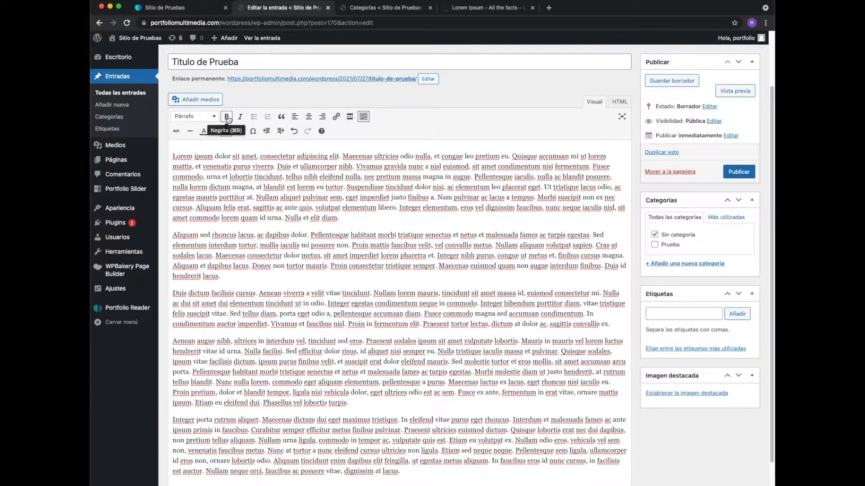
pyautogui.scroll(-1, 230, 115)
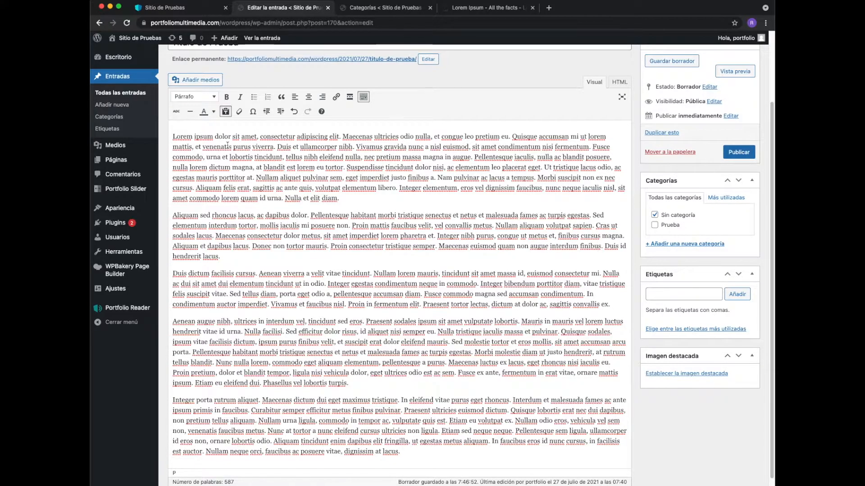
# - Make "Aliquam" bold and "sed rhoncus lacus, ac dapibus dolor" italic at the start of the second paragraph
pyautogui.doubleClick(184, 215)
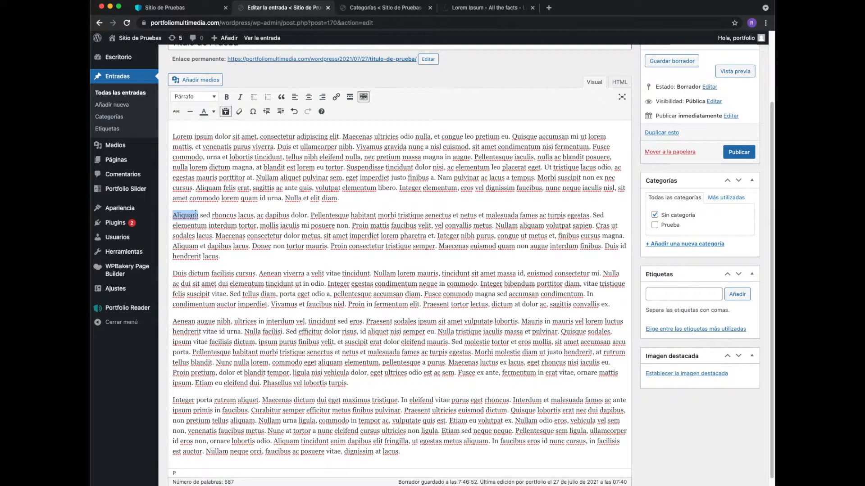
pyautogui.click(227, 97)
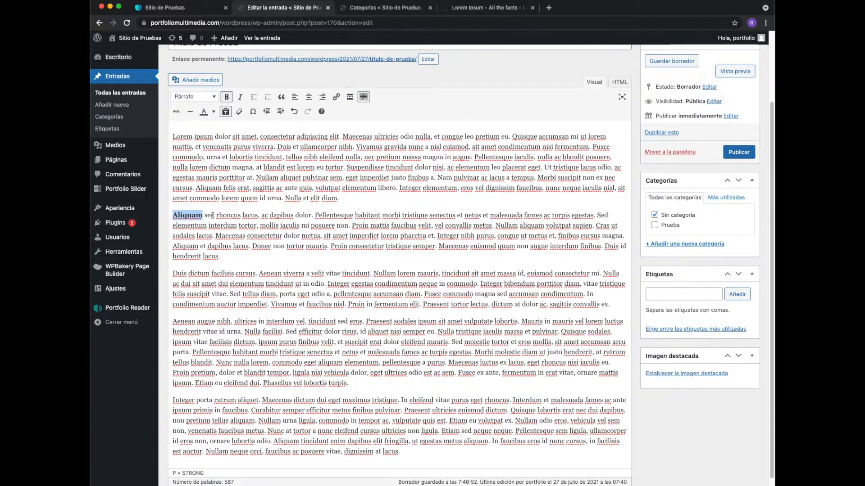
pyautogui.moveTo(205, 216); pyautogui.dragTo(311, 217)
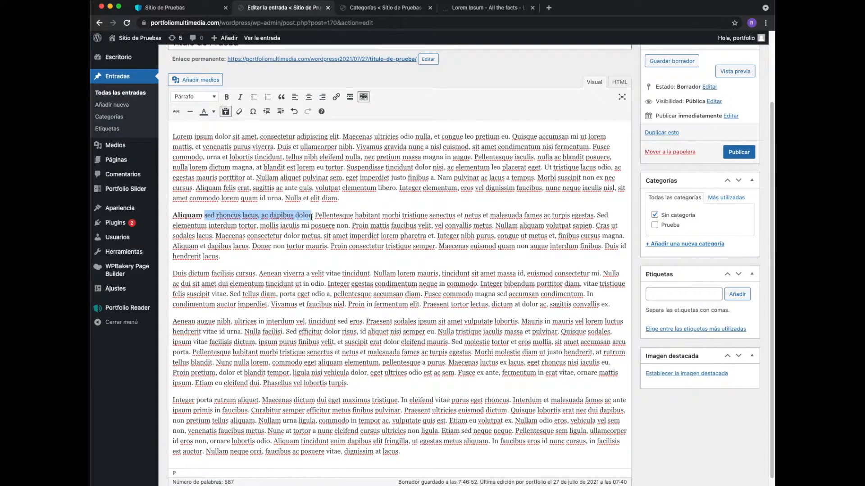
pyautogui.click(240, 98)
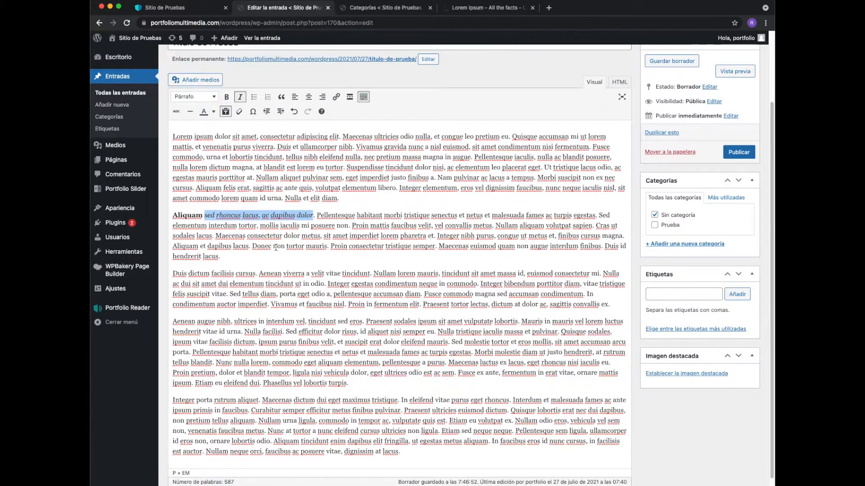
# - Strike through "Pellentesque" and underline "habitant morbi tristique senectus" in the second paragraph
pyautogui.doubleClick(338, 216)
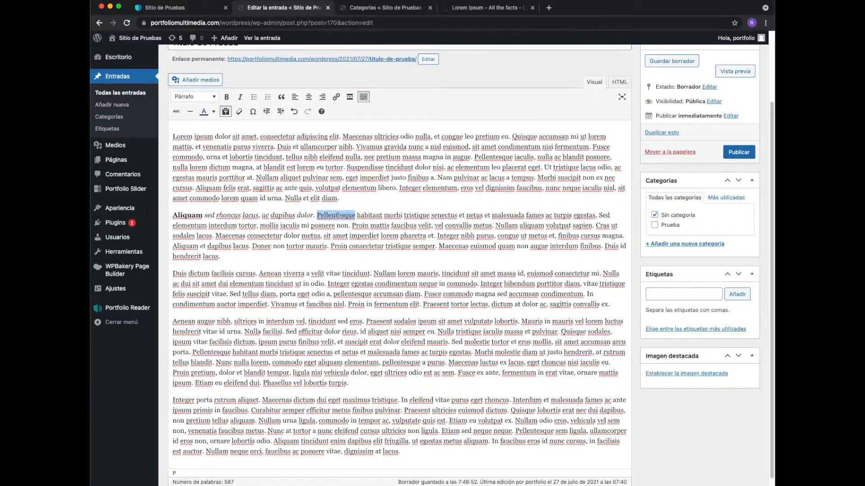
pyautogui.click(176, 111)
pyautogui.click(360, 216)
pyautogui.moveTo(357, 216); pyautogui.dragTo(457, 215)
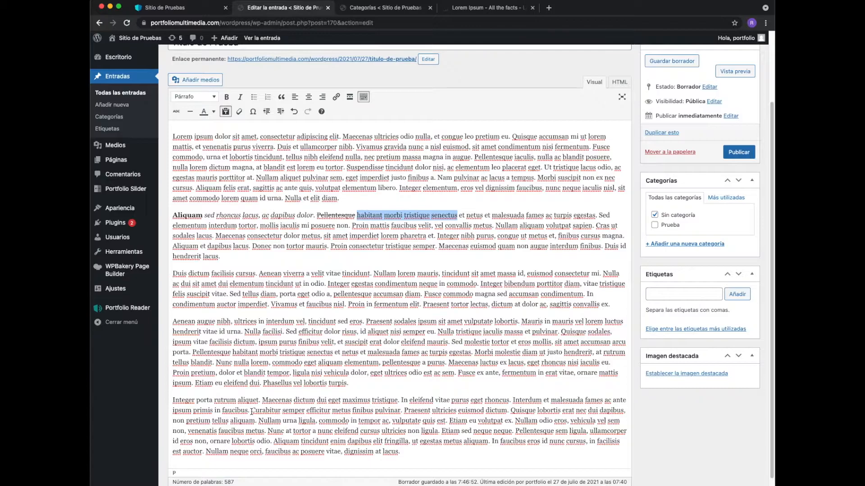
pyautogui.hotkey('ctrl', 'u')
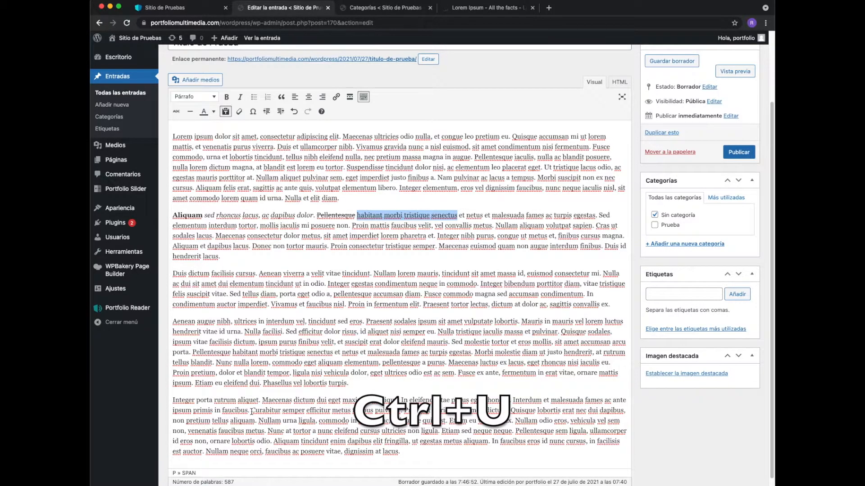
pyautogui.click(462, 216)
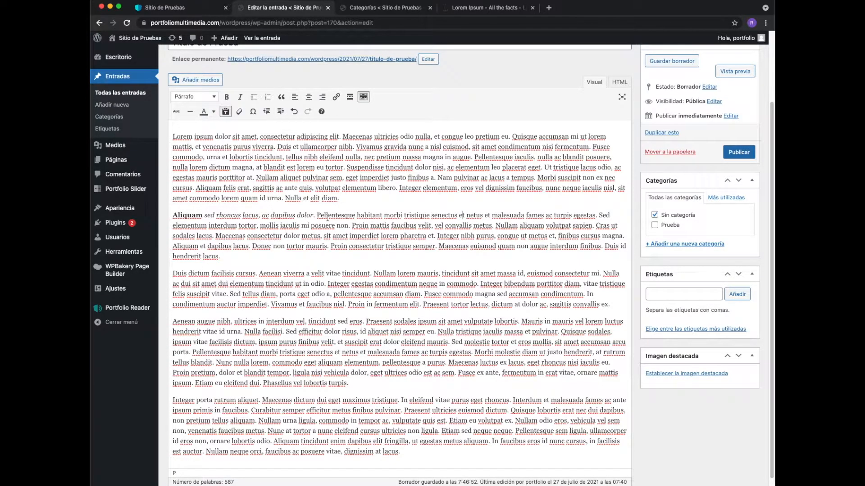
# - Split the sentence "Nullam lorem mauris… consectetur mi." into its own paragraph and turn it into a bulleted list
pyautogui.click(374, 274)
pyautogui.press('Return')
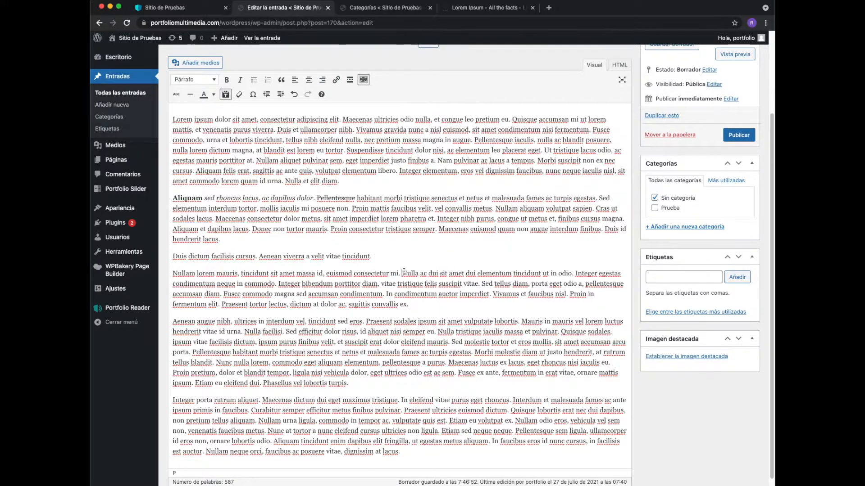
pyautogui.click(403, 274)
pyautogui.press('Return')
pyautogui.press('Left')
pyautogui.moveTo(401, 274); pyautogui.dragTo(171, 269)
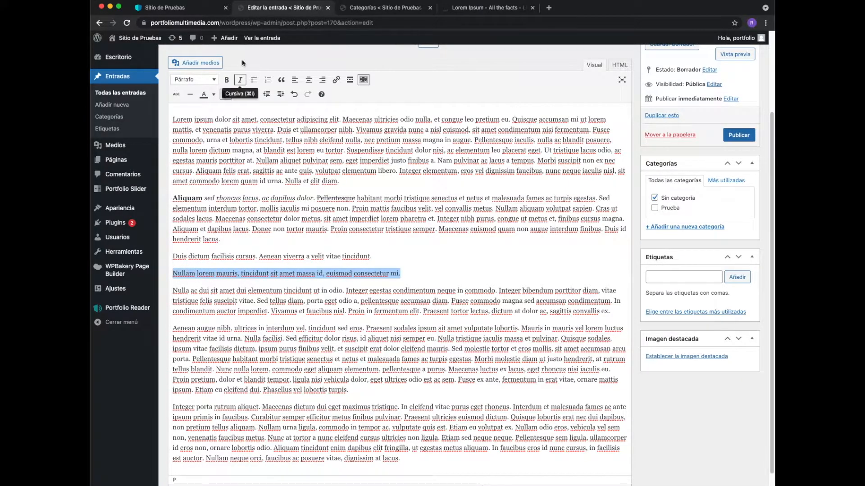
pyautogui.click(254, 81)
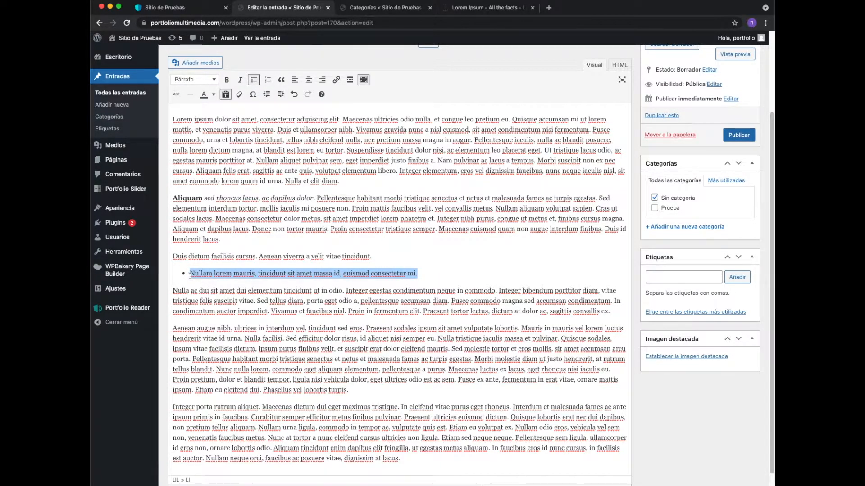
# - Add the items "Una nueva" and "Tercera" to the bulleted list and end it without an empty line
pyautogui.click(431, 273)
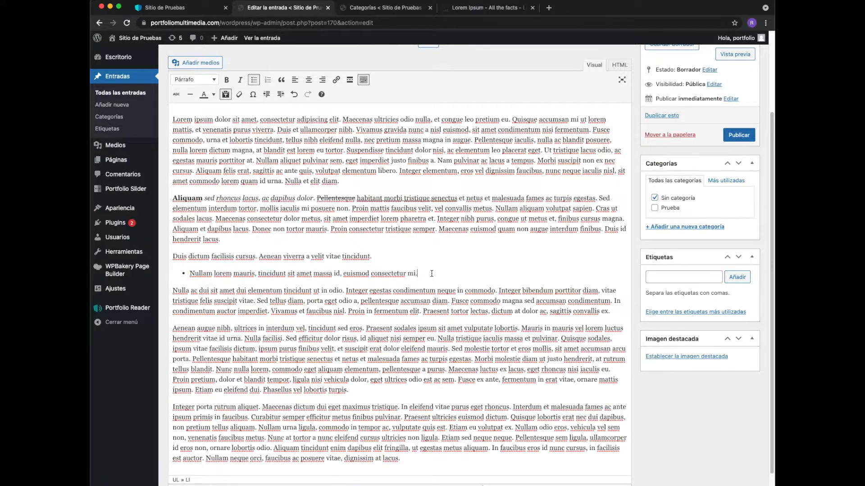
pyautogui.press('Return')
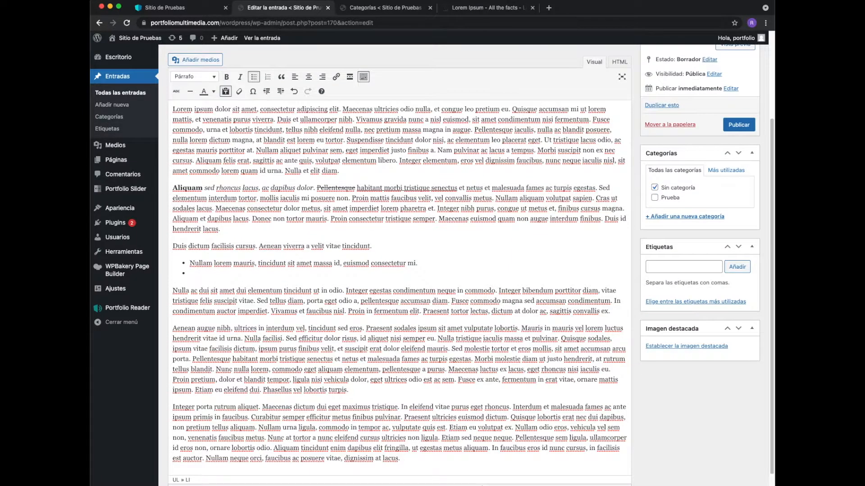
pyautogui.write('Una nueva')
pyautogui.press('Return')
pyautogui.write('Tercera')
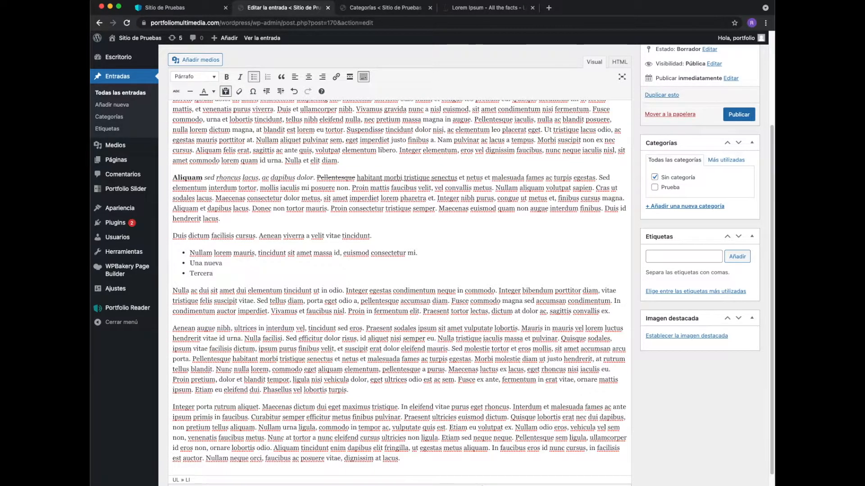
pyautogui.press('Return')
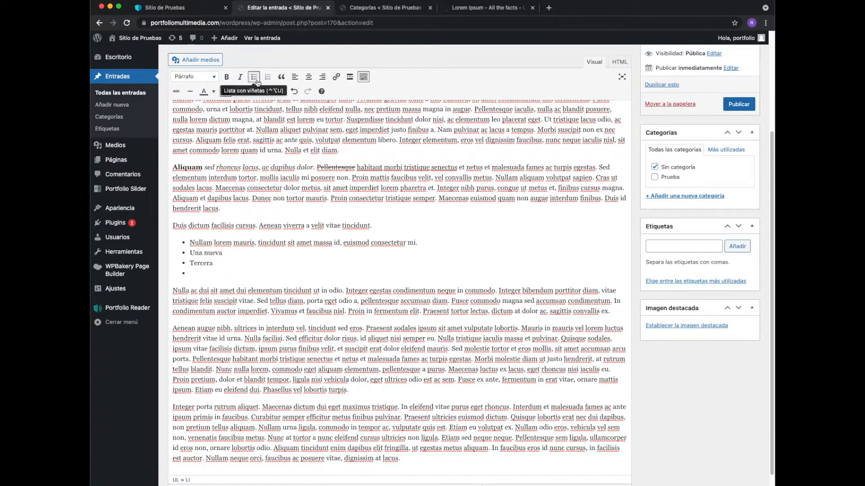
pyautogui.click(255, 78)
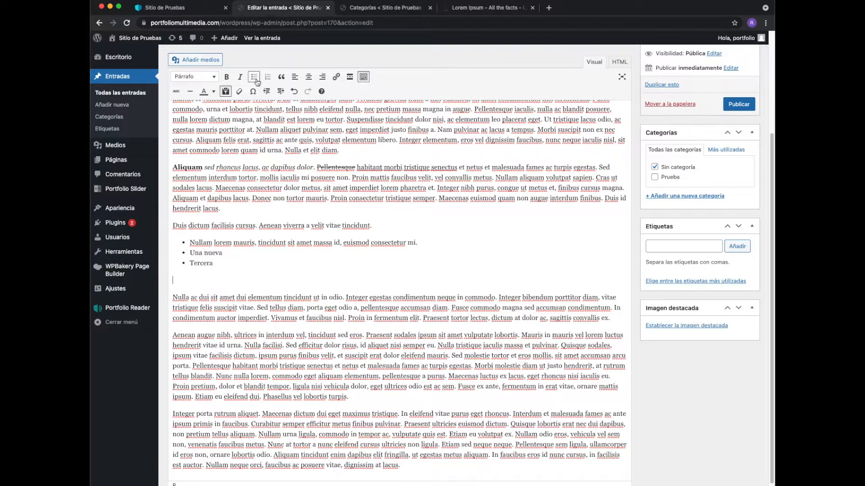
pyautogui.press('BackSpace')
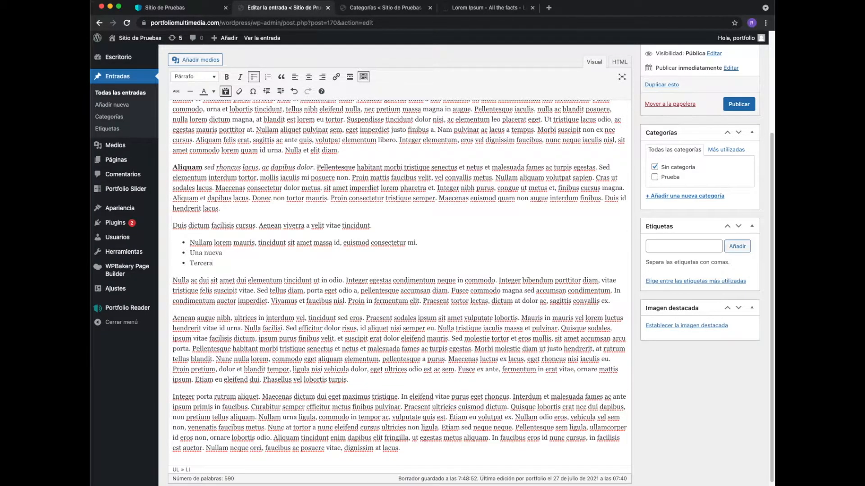
# - Separate the sentence "Nulla ac dui sit amet… in odio." into its own paragraph and turn it into a numbered list
pyautogui.click(183, 281)
pyautogui.press('Return')
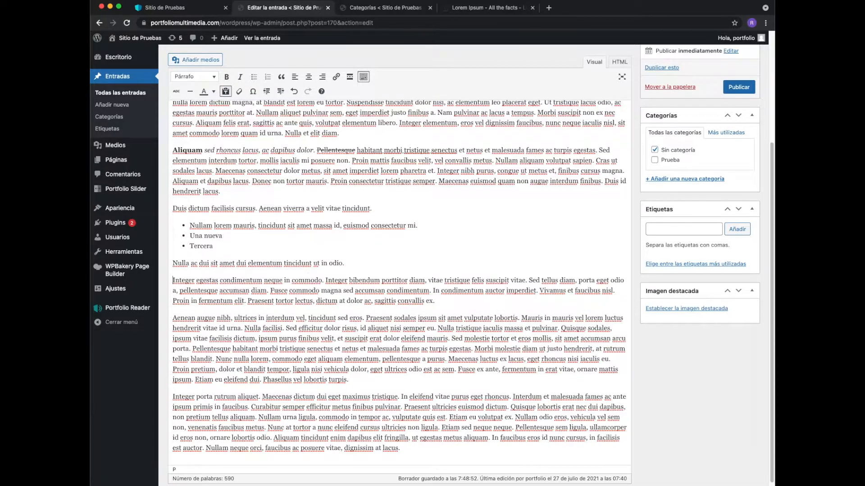
pyautogui.moveTo(344, 263); pyautogui.dragTo(166, 260)
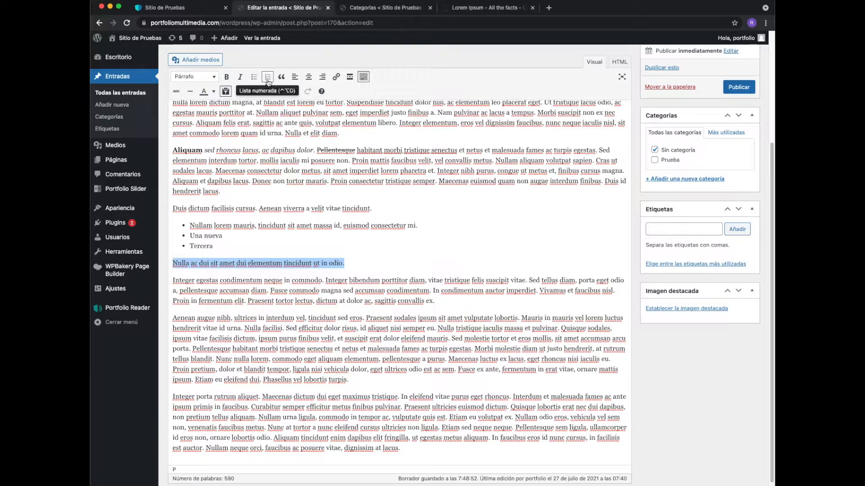
pyautogui.click(268, 77)
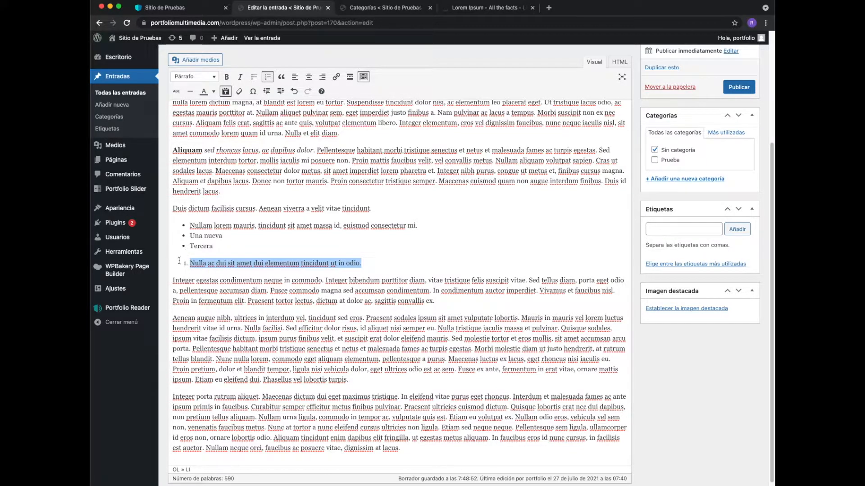
# - Add the items "Siguiente número" and "Sucesivament" to the numbered list and end it without an empty line
pyautogui.click(376, 264)
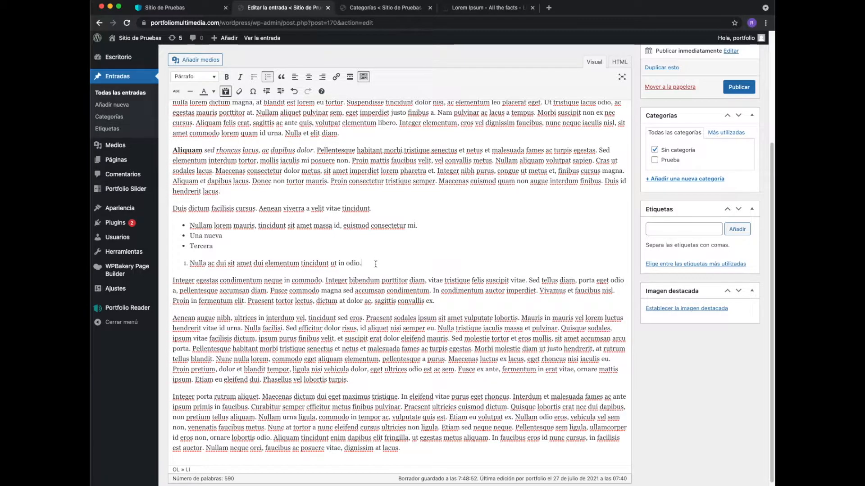
pyautogui.press('Return')
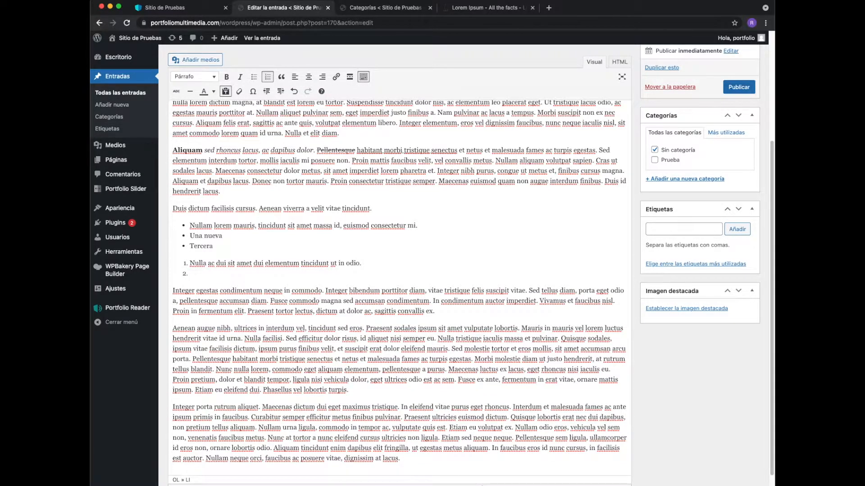
pyautogui.write('Siguiente núnero')
pyautogui.press('Return')
pyautogui.write('Sud')
pyautogui.press('BackSpace')
pyautogui.write('cesivamb')
pyautogui.press('BackSpace')
pyautogui.write('ent')
pyautogui.press('Return')
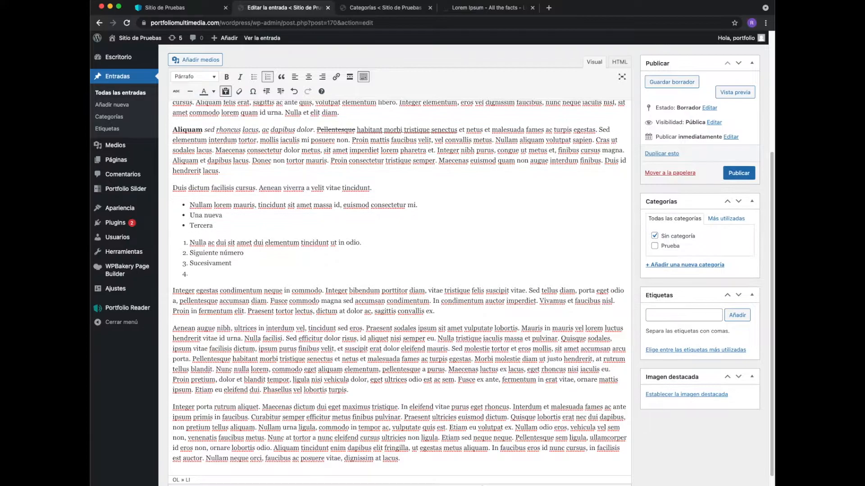
pyautogui.scroll(2, 269, 80)
pyautogui.click(268, 77)
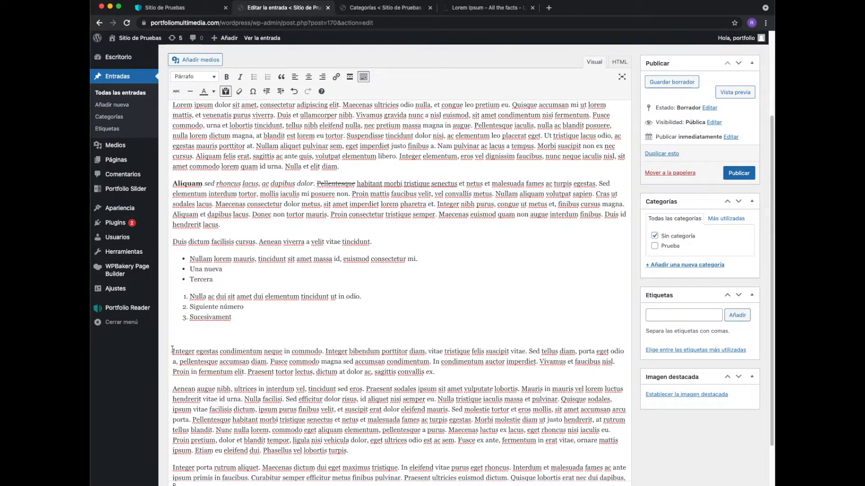
pyautogui.press('BackSpace')
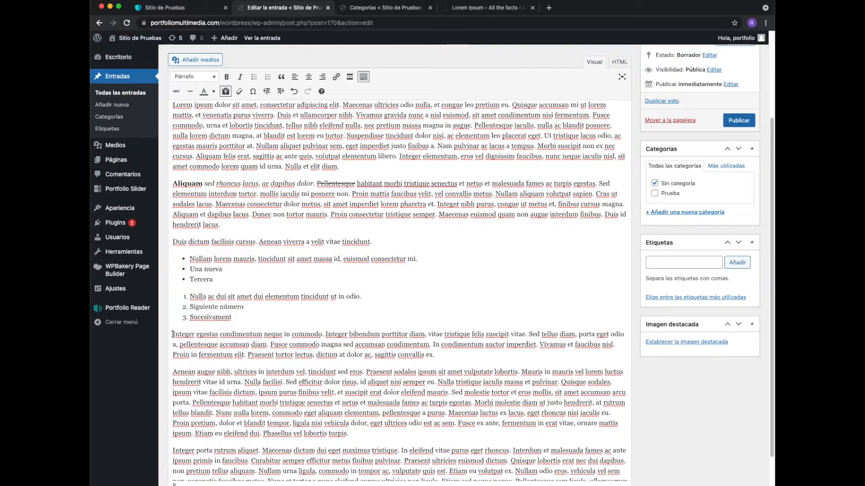
# - Format the paragraph starting with "Integer egestas condimentum" as a blockquote
pyautogui.moveTo(173, 335); pyautogui.dragTo(436, 356)
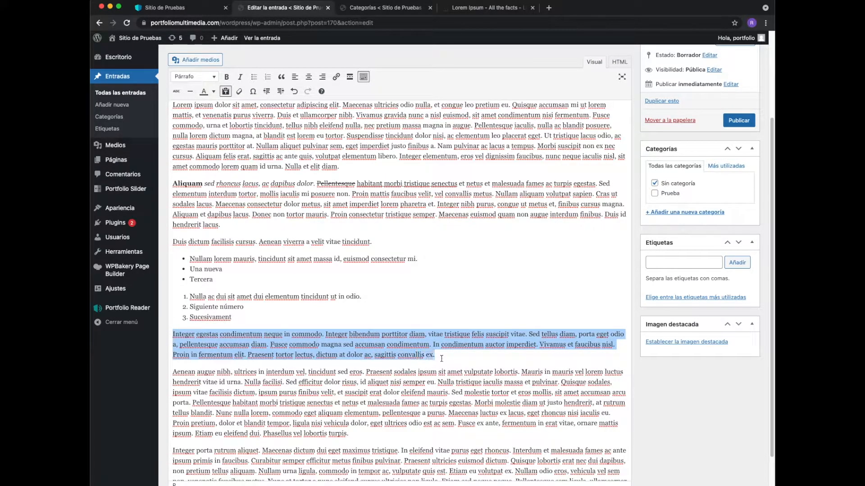
pyautogui.click(282, 78)
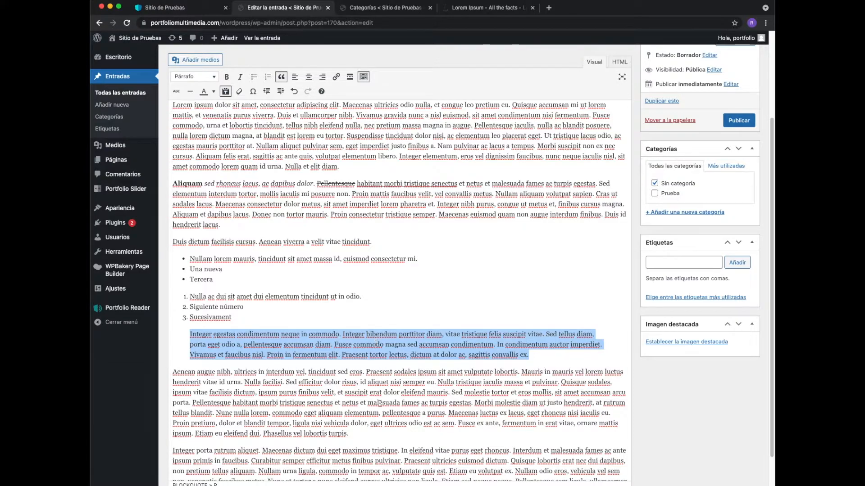
# - Try centre and right alignment on the paragraph starting with "Aenean augue nibh", then align it left again
pyautogui.click(402, 391)
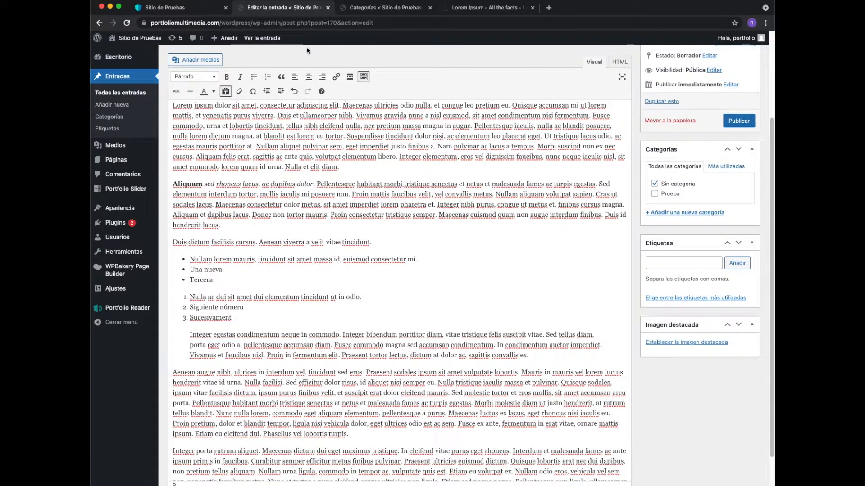
pyautogui.click(309, 78)
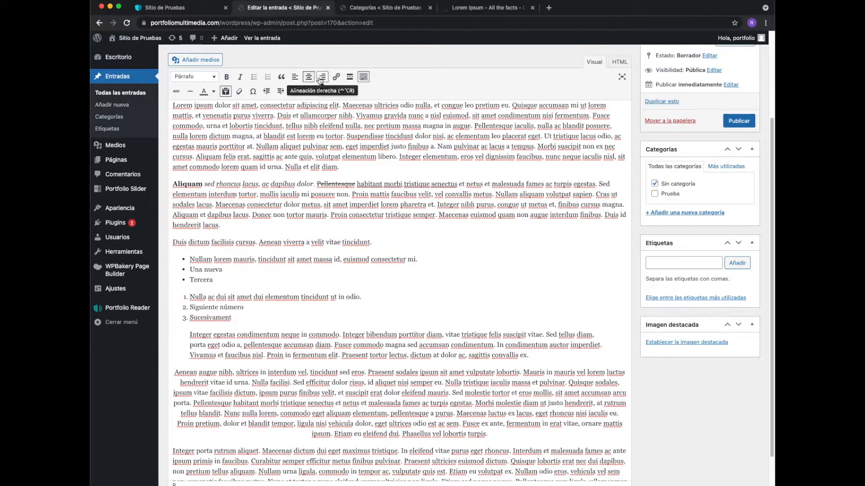
pyautogui.click(323, 78)
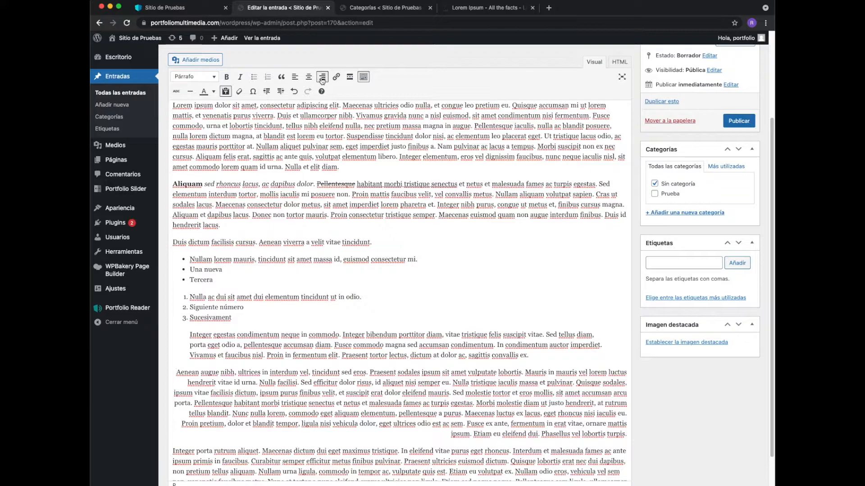
pyautogui.click(295, 77)
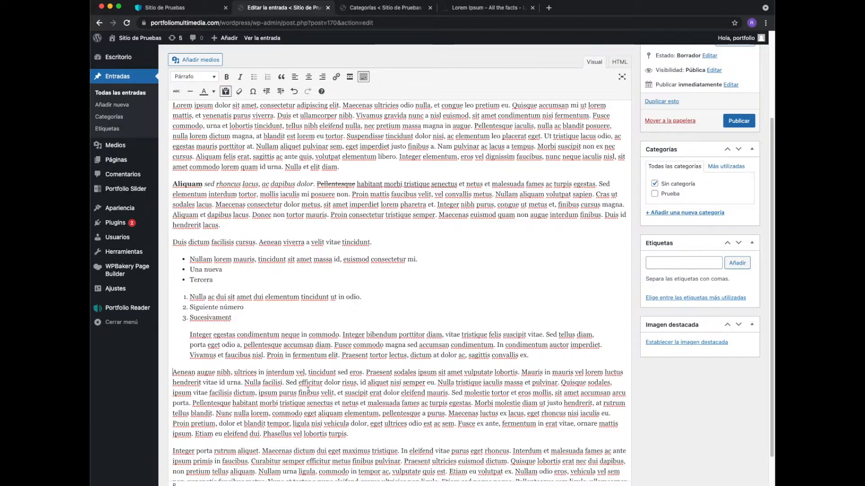
pyautogui.scroll(-3, 308, 390)
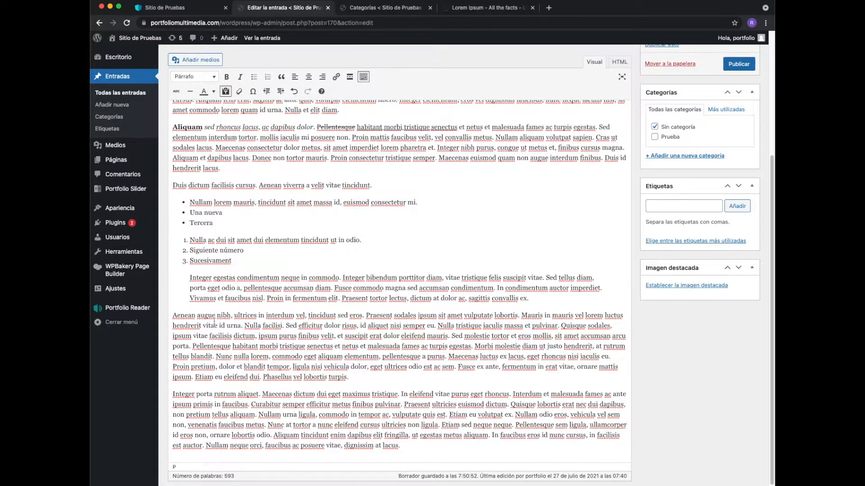
pyautogui.moveTo(173, 316); pyautogui.dragTo(231, 315)
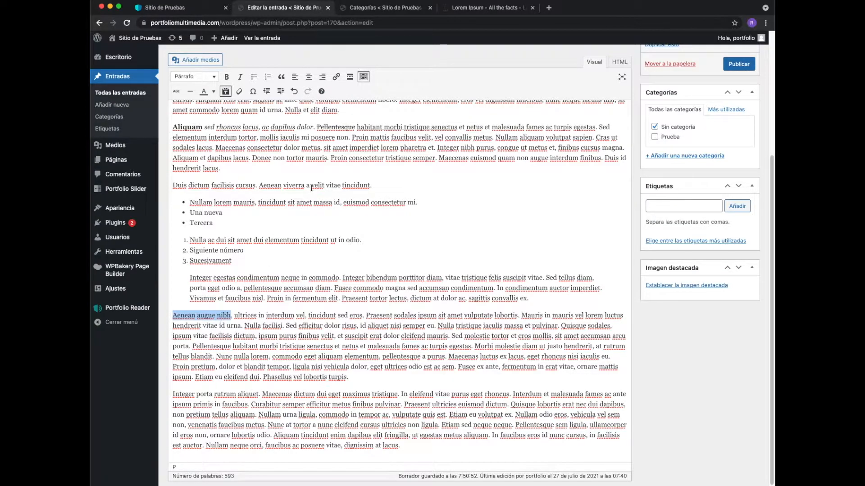
pyautogui.click(336, 78)
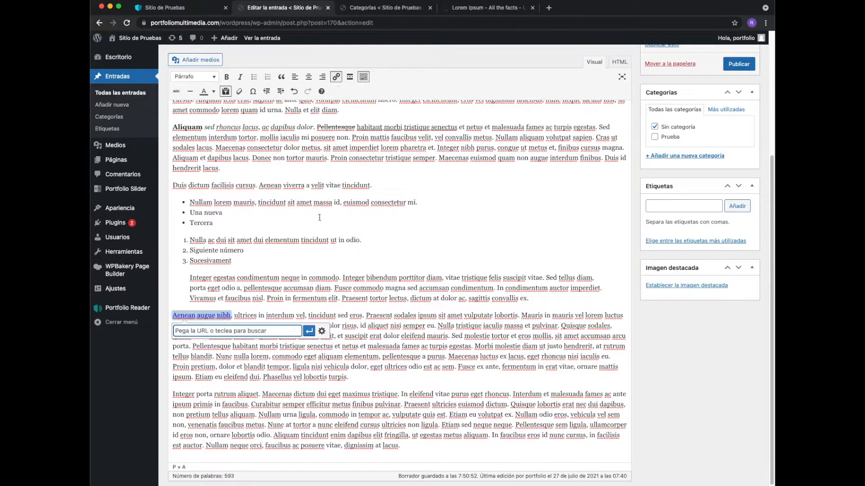
pyautogui.write('http')
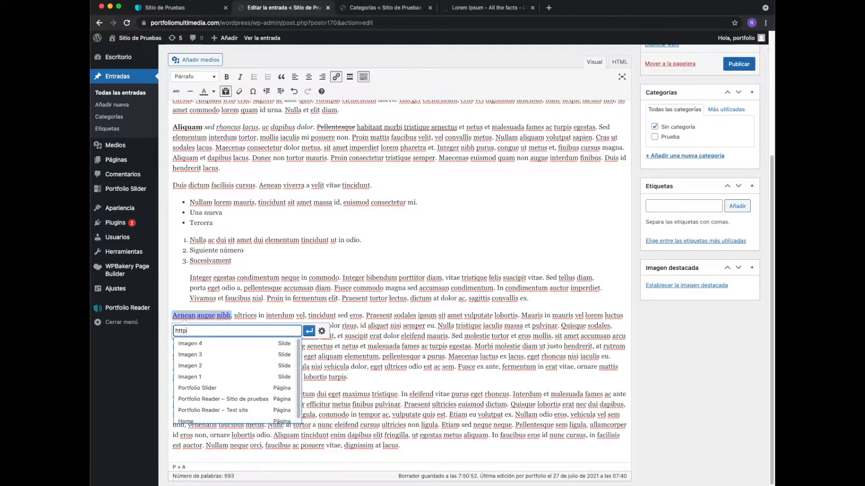
pyautogui.write('s')
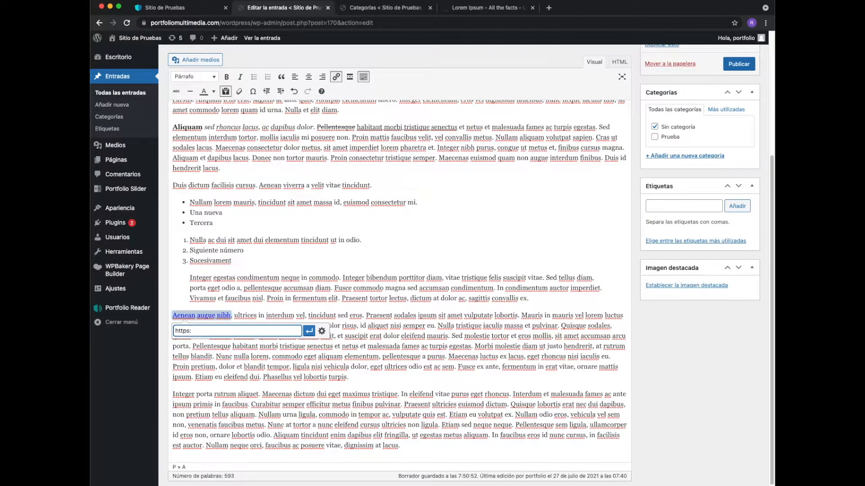
pyautogui.write('://www.google.es')
pyautogui.click(310, 332)
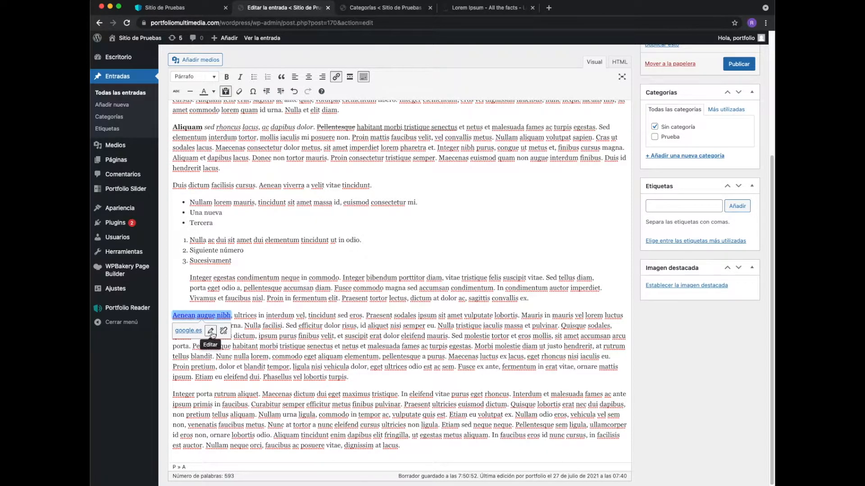
# - Edit the "Aenean augue nibh" link so that it opens in a new tab, and update it
pyautogui.click(211, 332)
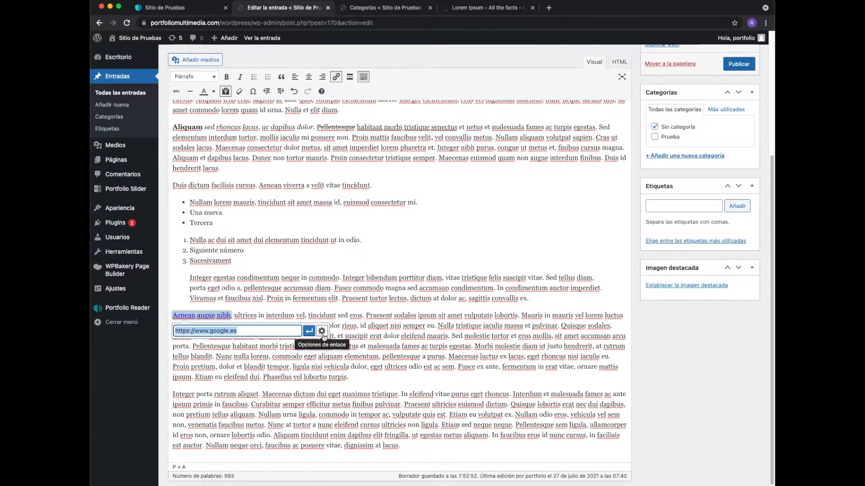
pyautogui.click(322, 331)
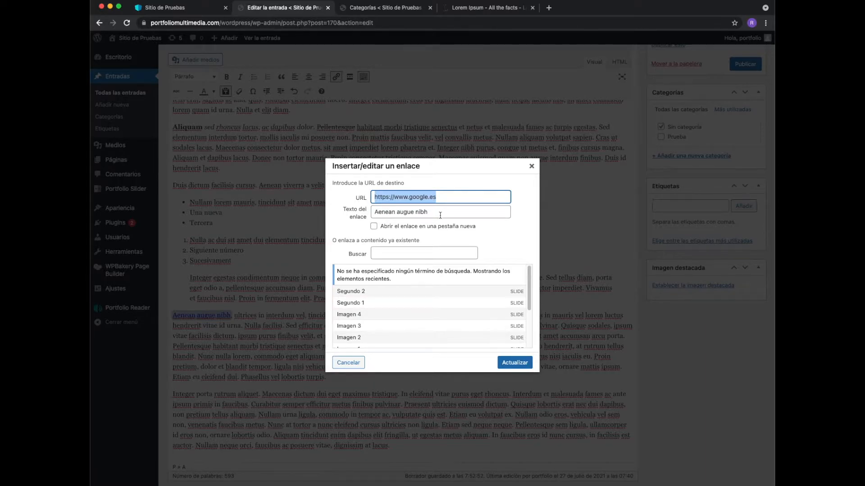
pyautogui.click(374, 227)
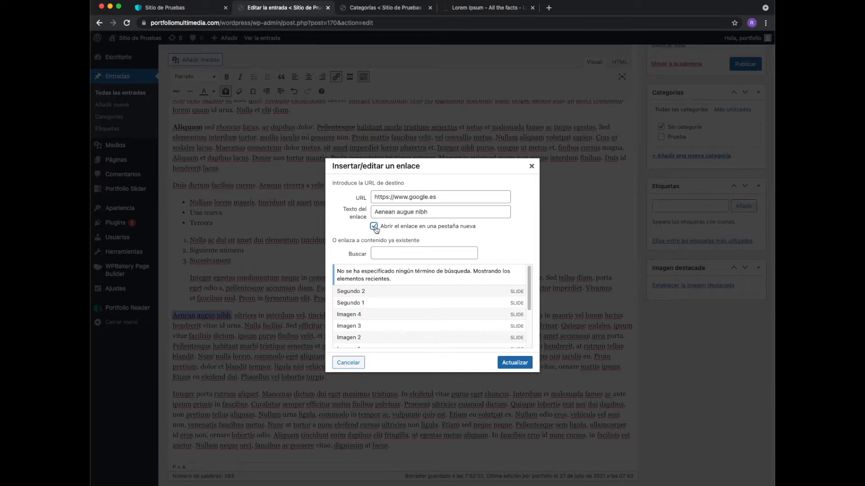
pyautogui.click(513, 362)
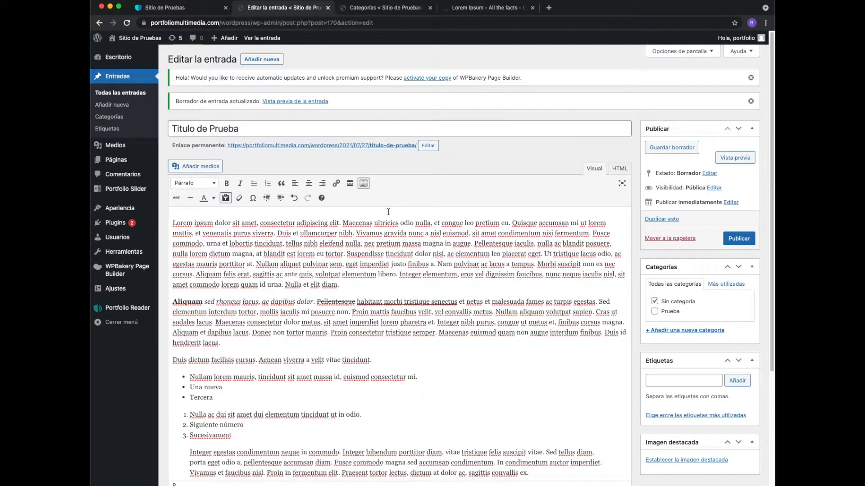
# - Split the first paragraph before "Pellentesque iaculis" and insert a Read More tag between the two parts
pyautogui.scroll(-1, 351, 188)
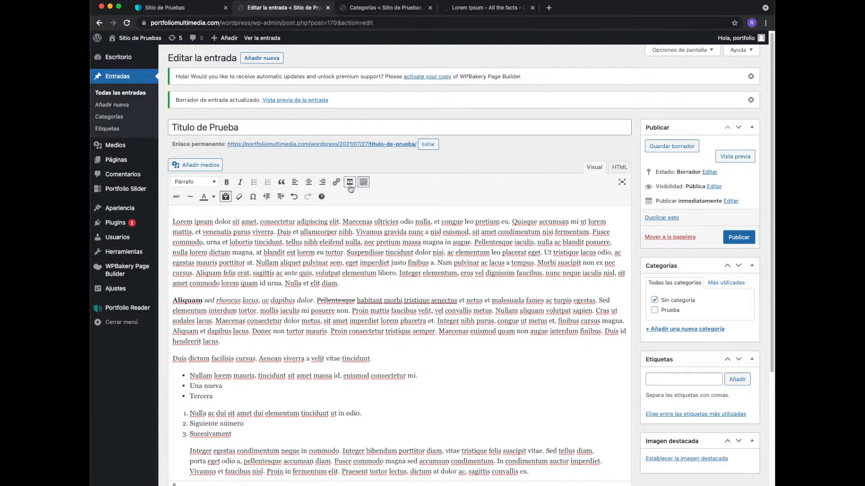
pyautogui.click(475, 243)
pyautogui.press('Return')
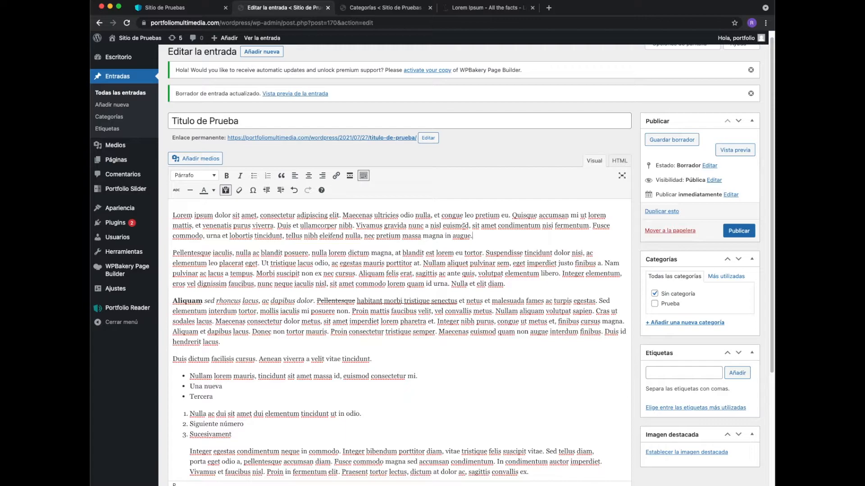
pyautogui.click(350, 176)
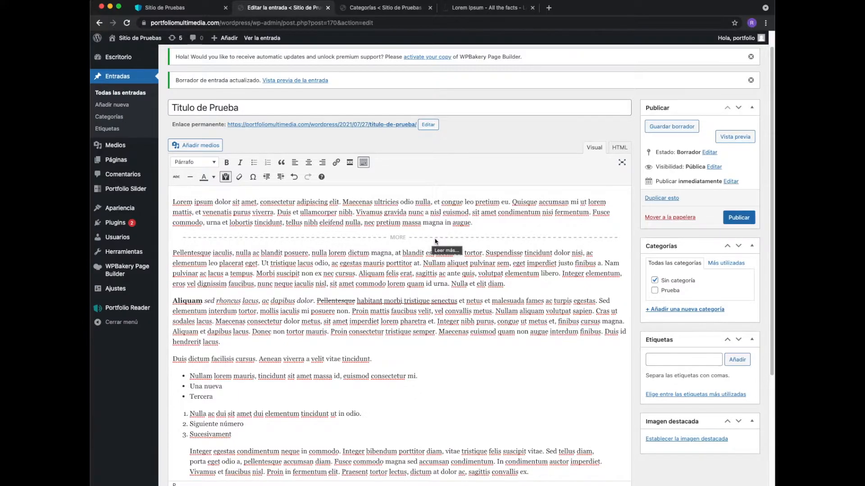
# - Insert a horizontal line below the paragraph starting with "Aenean augue nibh"
pyautogui.scroll(-1, 435, 242)
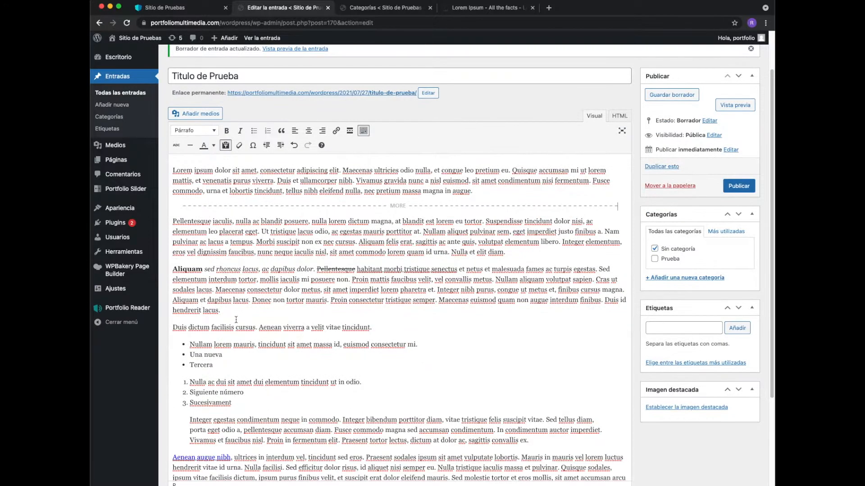
pyautogui.scroll(-5, 385, 338)
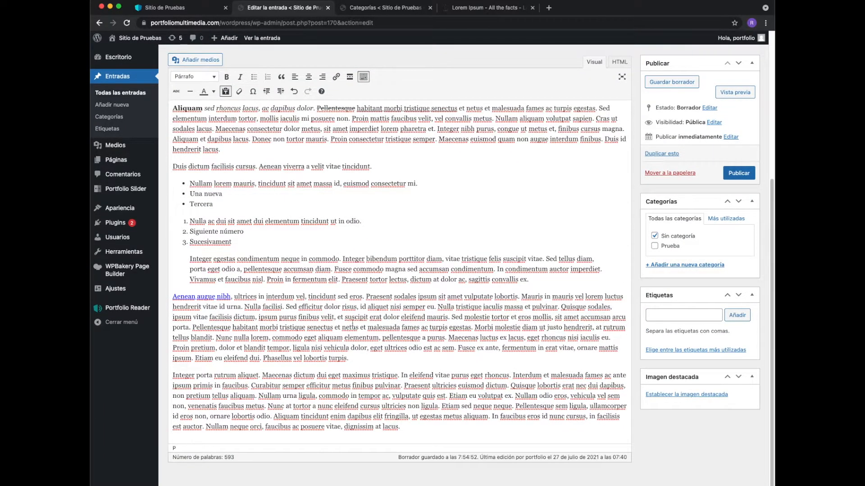
pyautogui.click(356, 360)
pyautogui.press('Return')
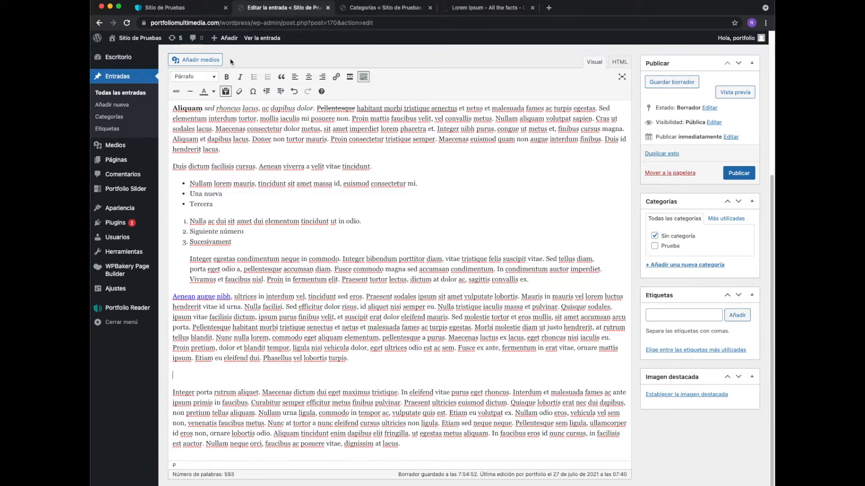
pyautogui.click(191, 91)
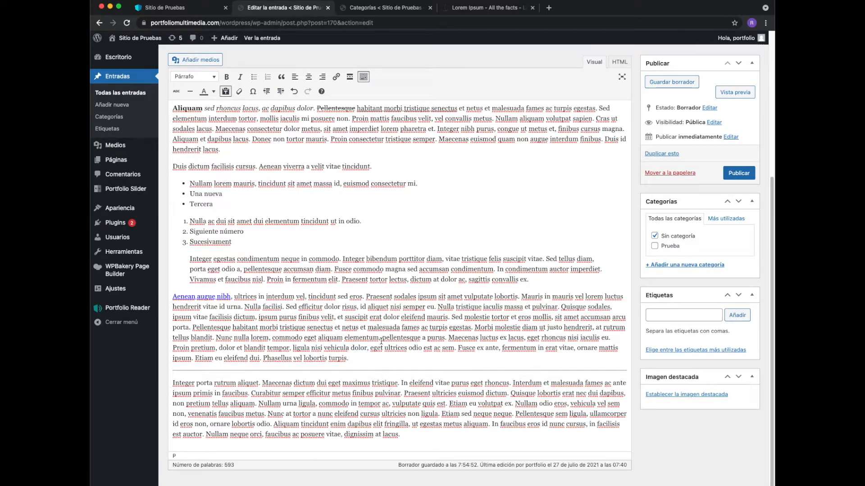
# - Colour the text "Maecenas dictum dui eget maximus tristique" in the last paragraph orange
pyautogui.scroll(-1, 315, 225)
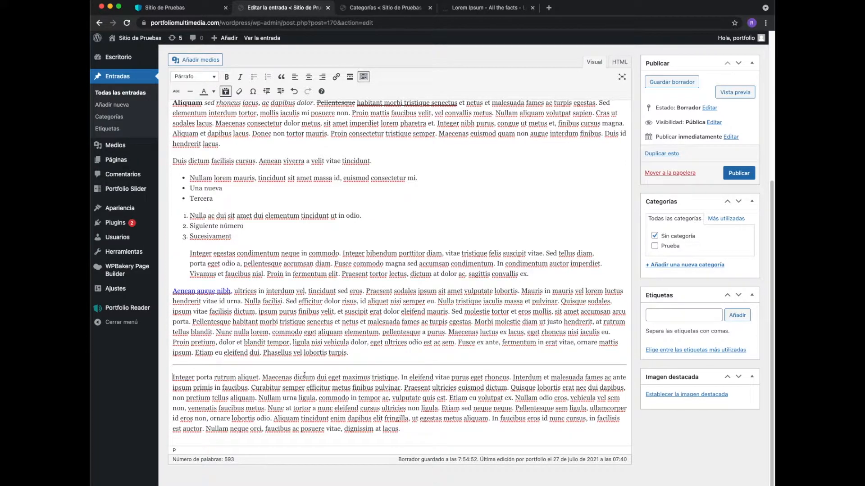
pyautogui.moveTo(264, 376); pyautogui.dragTo(279, 379)
pyautogui.moveTo(355, 379); pyautogui.dragTo(398, 378)
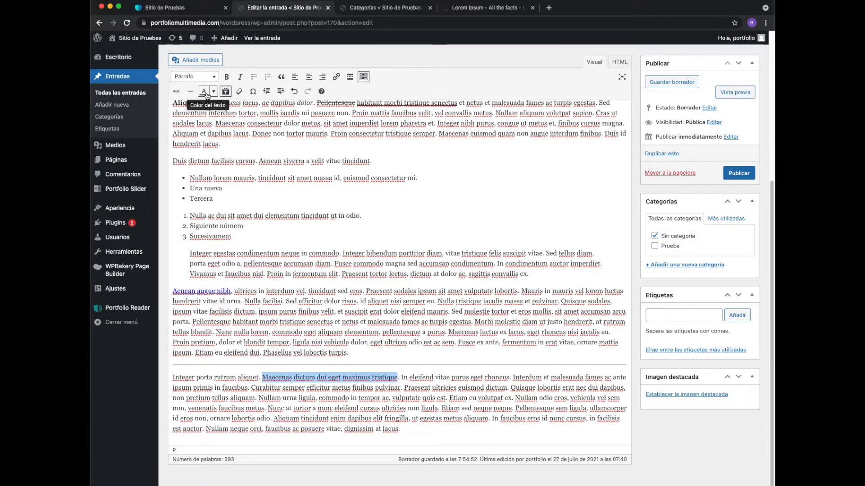
pyautogui.click(213, 92)
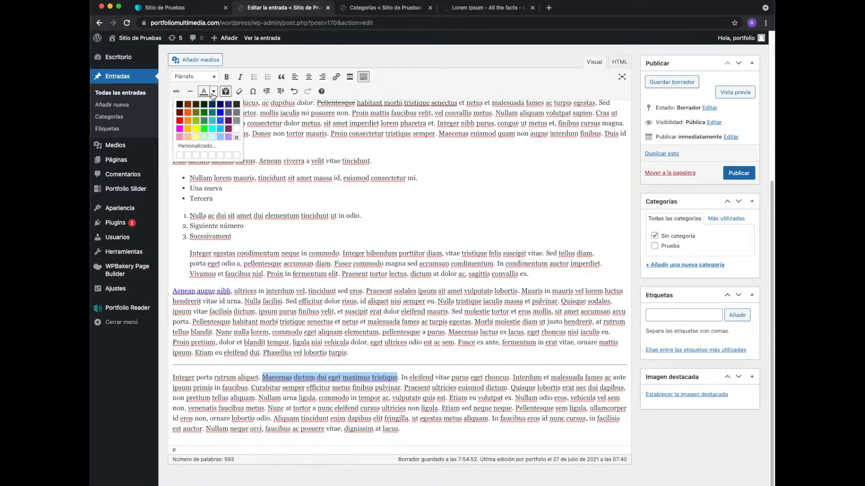
pyautogui.click(189, 114)
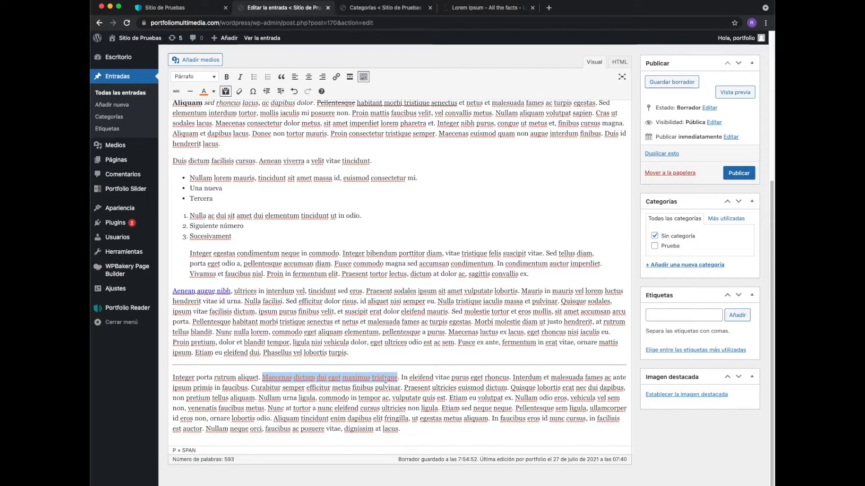
pyautogui.click(402, 381)
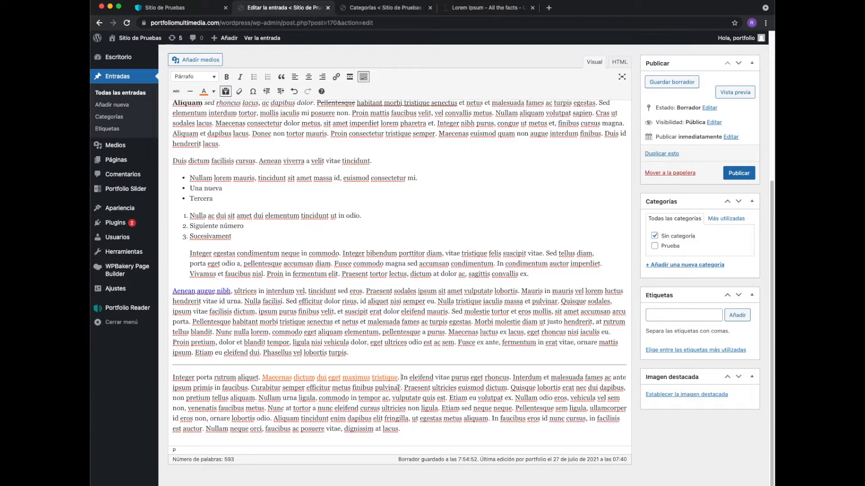
# - Clear the formatting of the orange text "Maecenas dictum dui eget maximus tristique"
pyautogui.scroll(1, 363, 394)
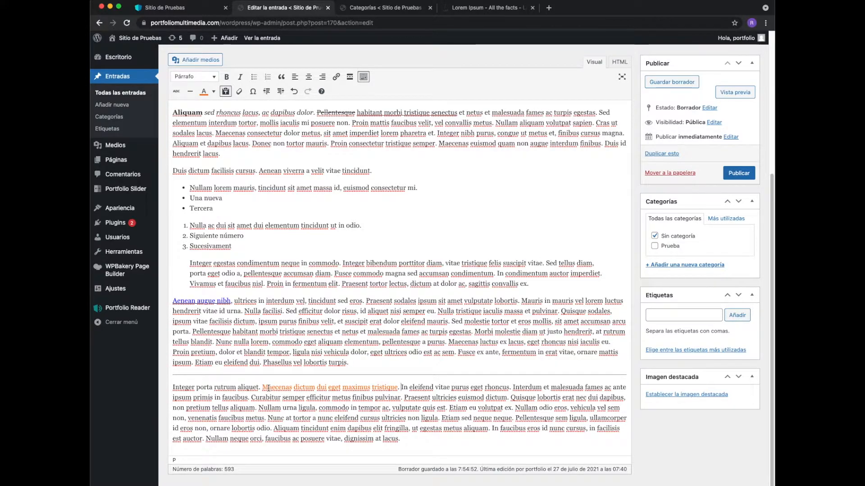
pyautogui.moveTo(263, 388); pyautogui.dragTo(398, 388)
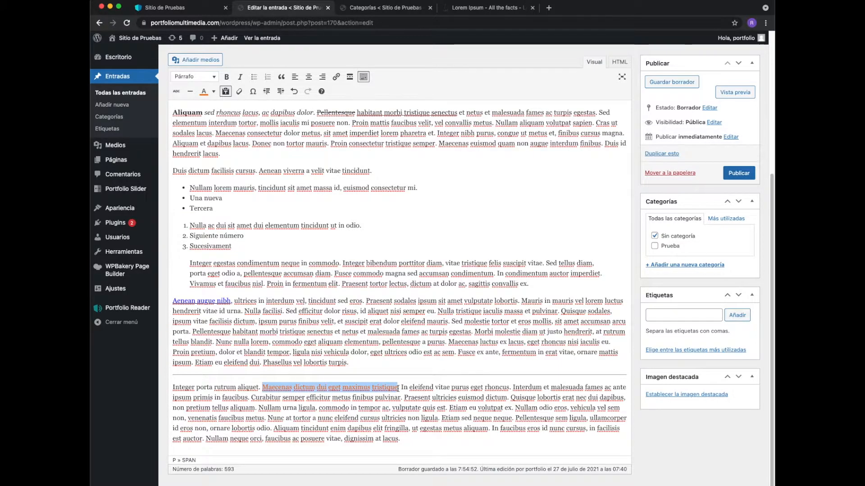
pyautogui.click(240, 92)
pyautogui.click(383, 390)
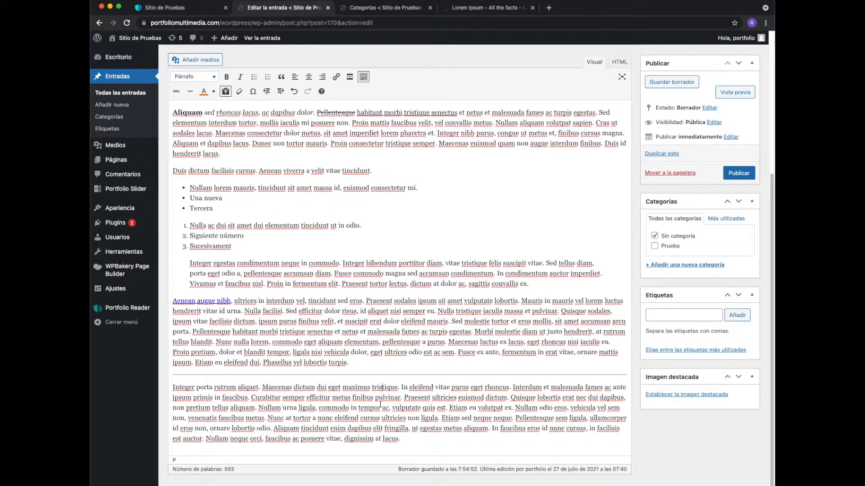
# - Add a closing line "Derechos Reservados ©" below the last paragraph, inserting the copyright sign as a special character
pyautogui.click(253, 91)
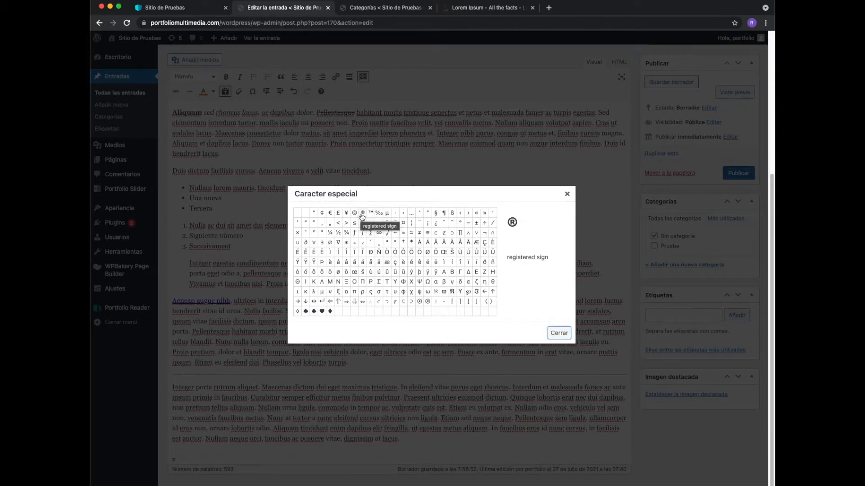
pyautogui.click(560, 334)
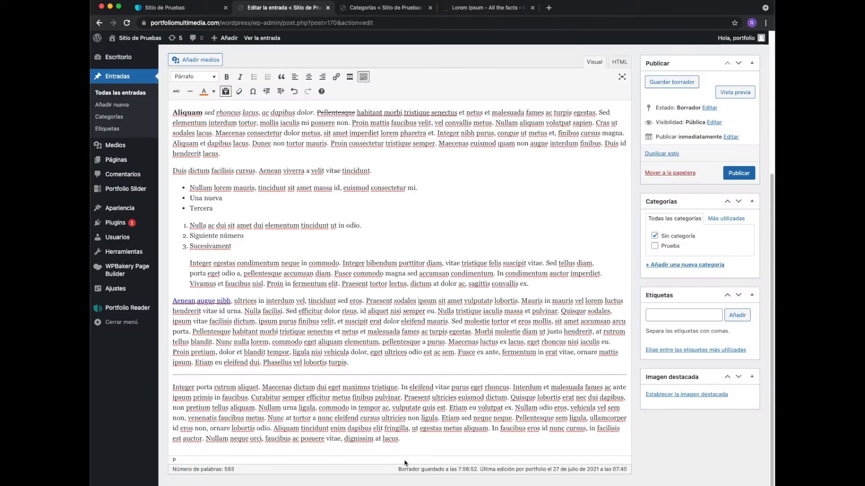
pyautogui.press('Return')
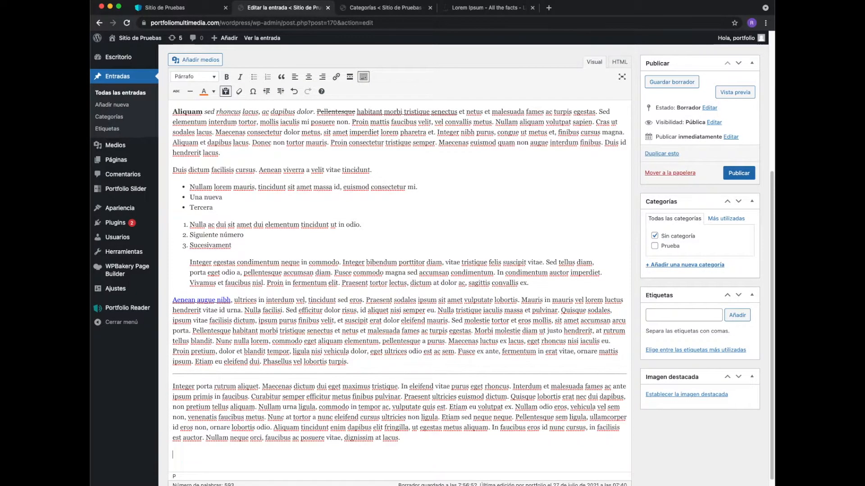
pyautogui.write('Derechos Reservados')
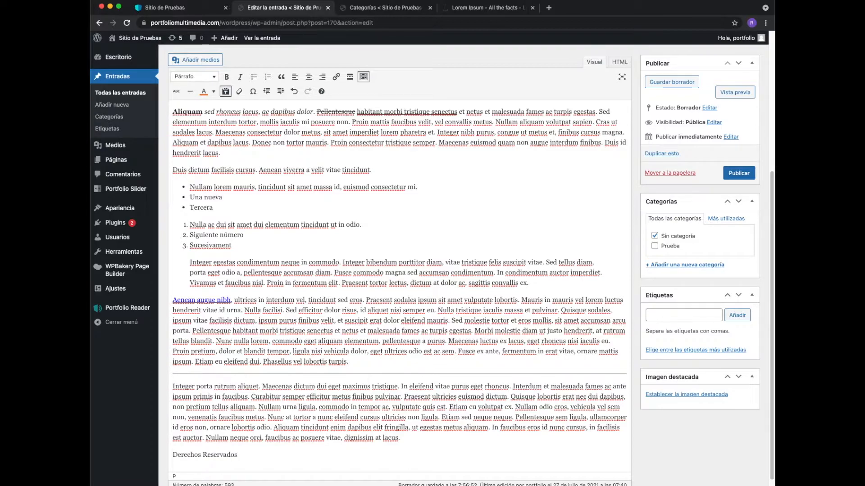
pyautogui.click(252, 91)
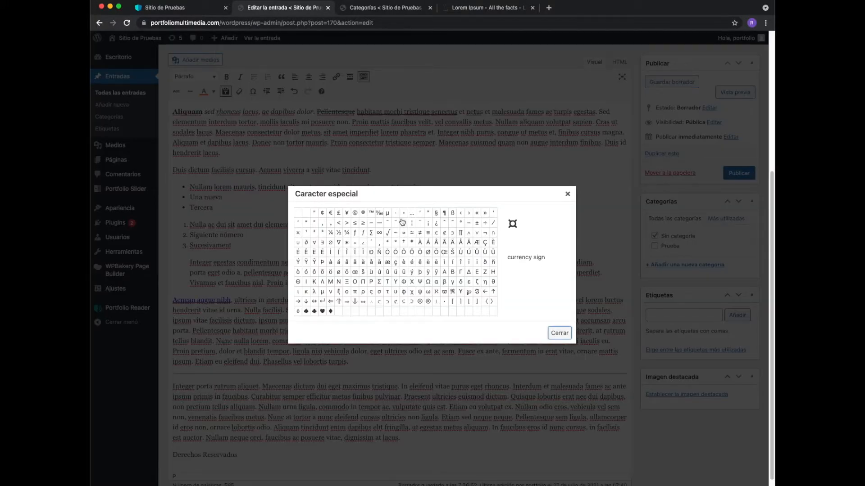
pyautogui.click(356, 213)
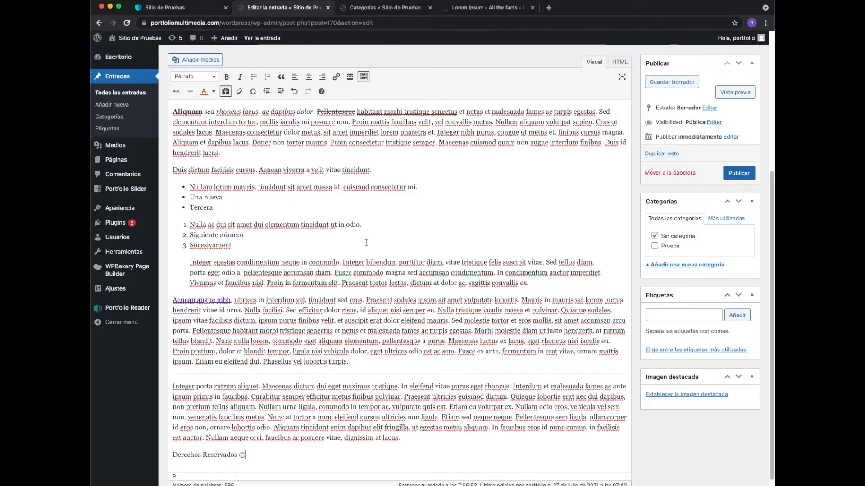
# - Increase the indent of the paragraph starting with "Aliquam sed rhoncus lacus" by one level
pyautogui.scroll(3, 252, 462)
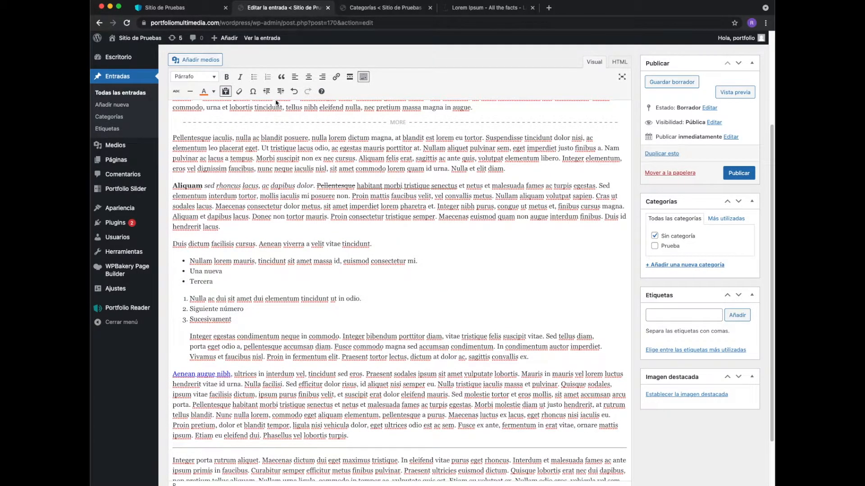
pyautogui.click(176, 186)
pyautogui.click(283, 92)
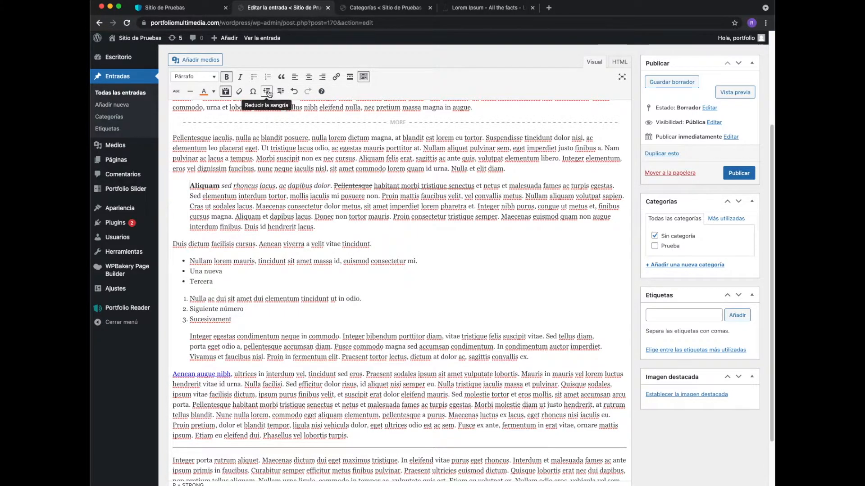
# - Decrease the indent of the paragraph starting with "Aliquam sed rhoncus lacus" by one level
pyautogui.click(268, 92)
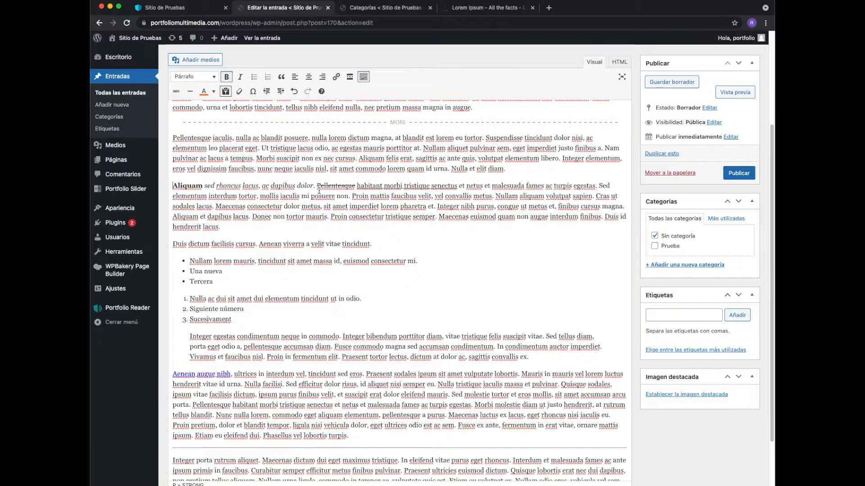
pyautogui.scroll(-5, 319, 191)
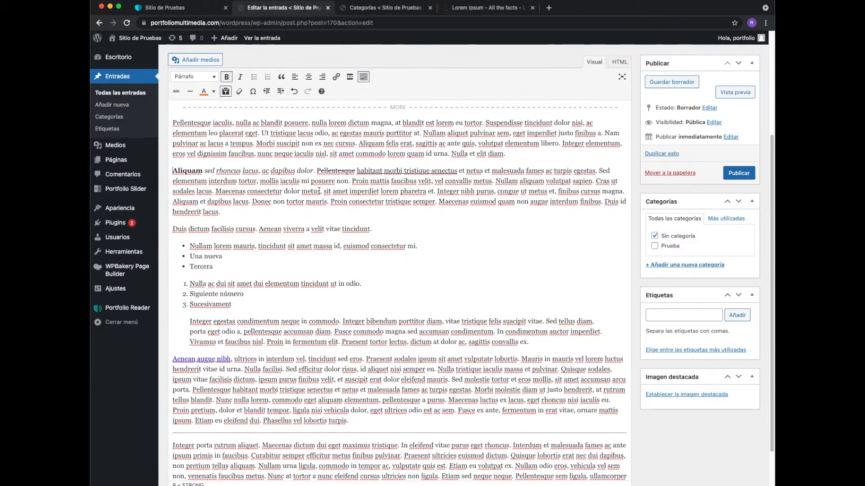
pyautogui.scroll(5, 319, 191)
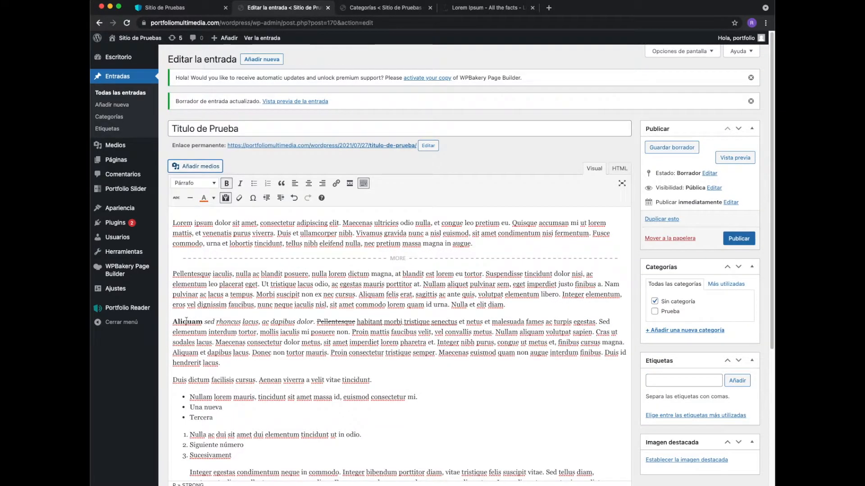
# - Insert the logopequeno image from the media library on a new line above the paragraph starting with "Aliquam sed rhoncus lacus"
pyautogui.click(173, 323)
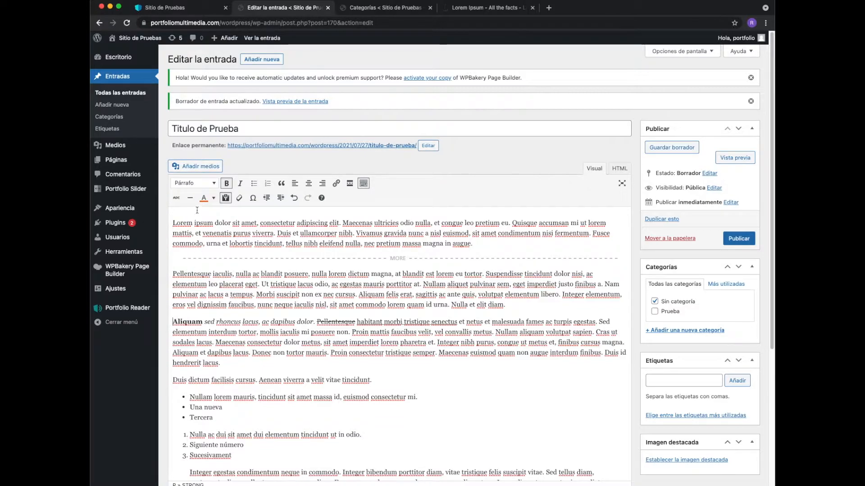
pyautogui.click(208, 172)
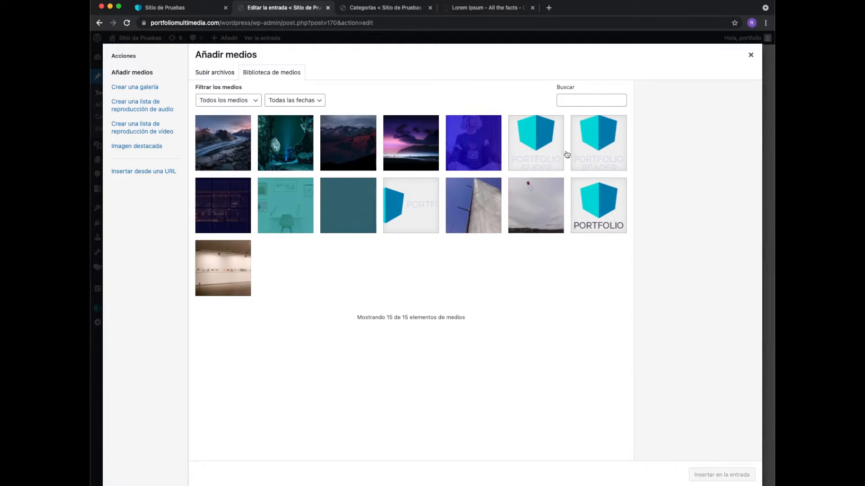
pyautogui.click(750, 54)
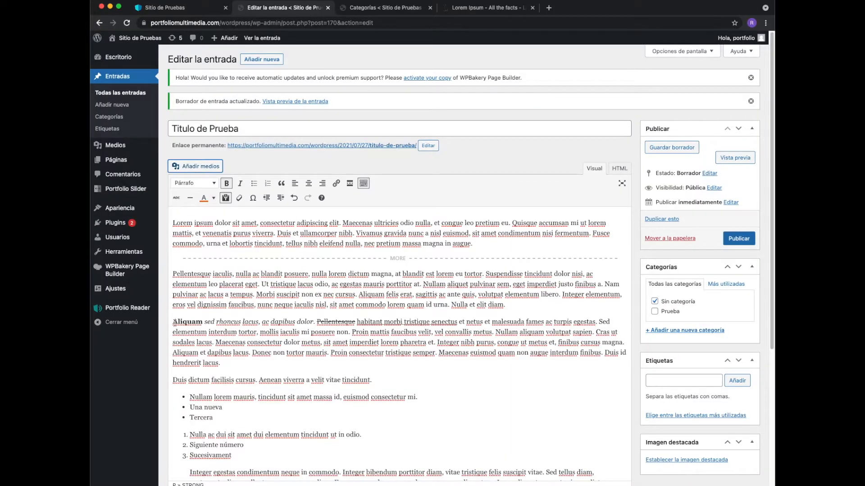
pyautogui.press('Return')
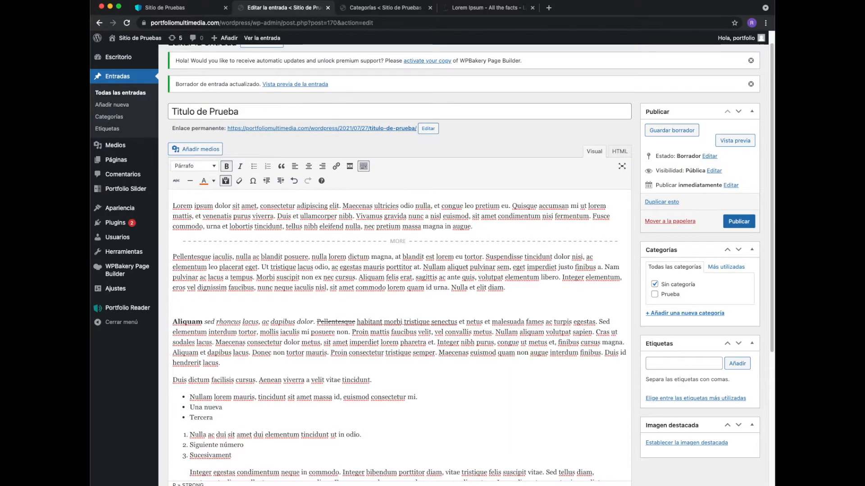
pyautogui.click(195, 153)
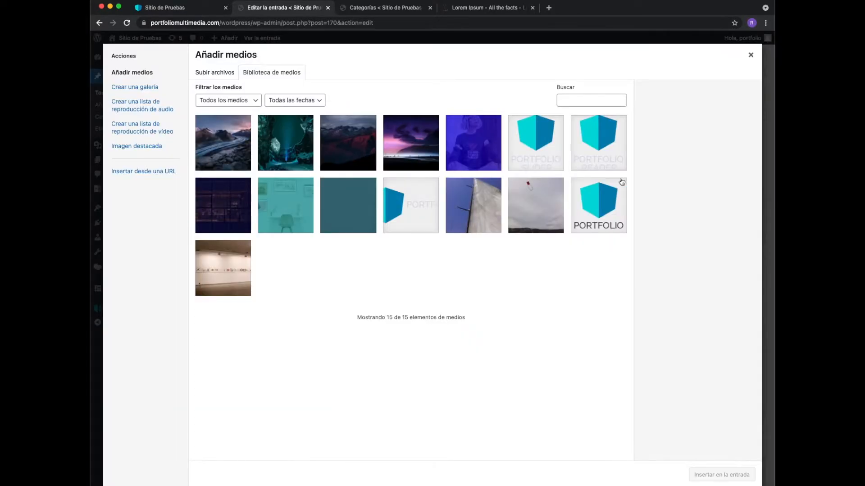
pyautogui.click(594, 207)
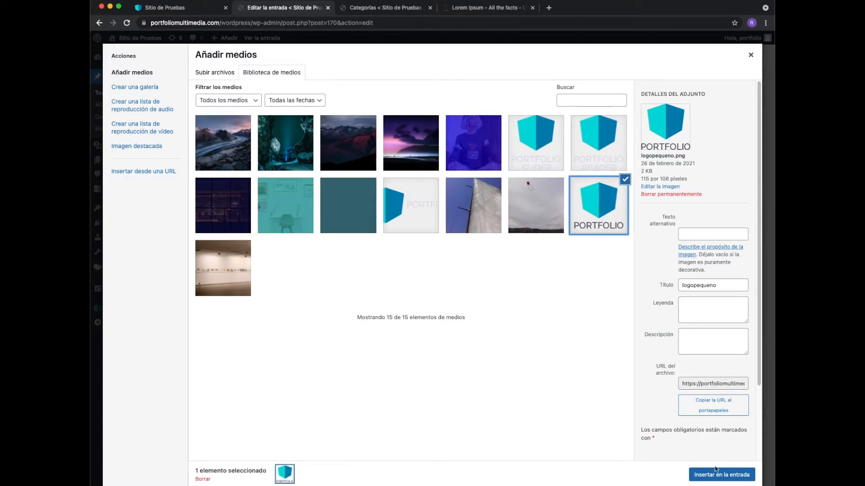
pyautogui.click(722, 479)
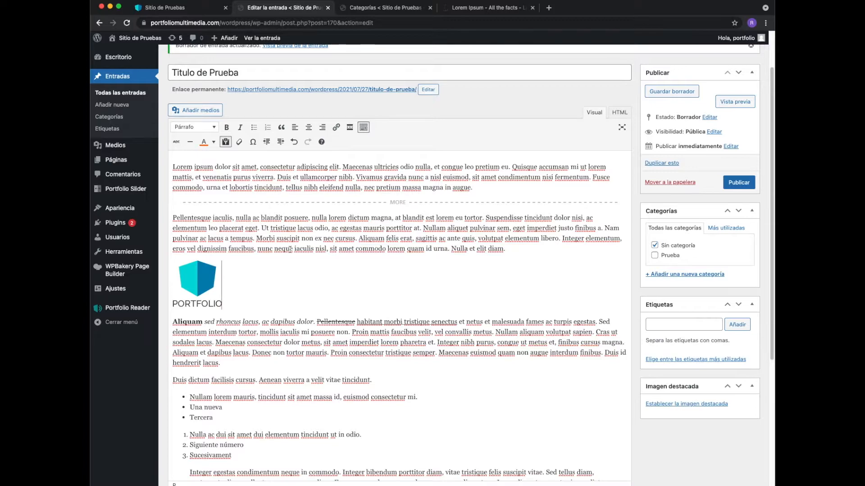
pyautogui.scroll(3, 290, 249)
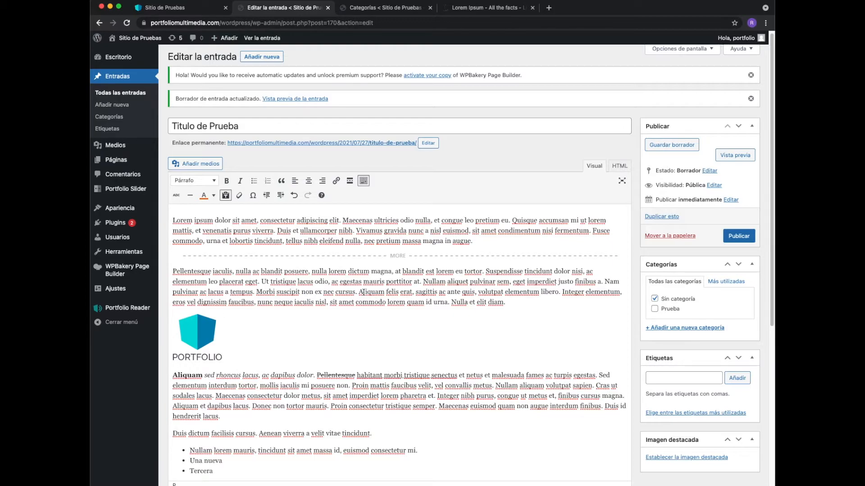
pyautogui.click(209, 181)
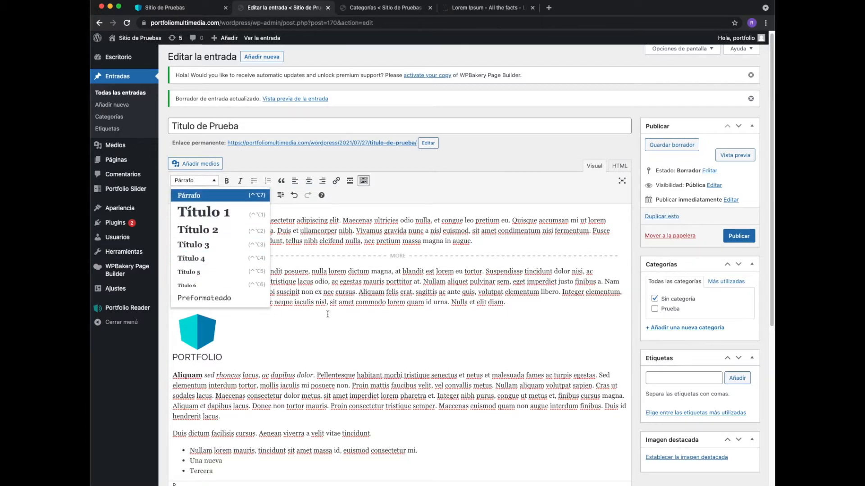
pyautogui.click(344, 292)
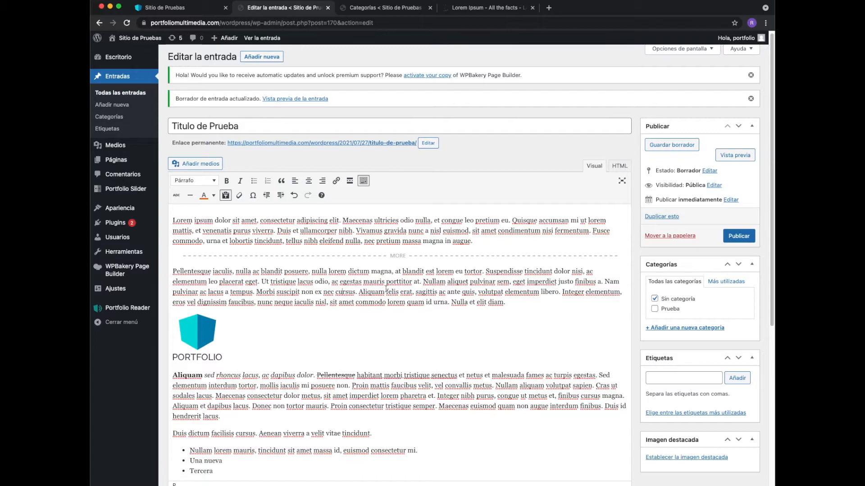
# - Add the line "Titulo de párrafo" between the logo image and the paragraph starting with "Aliquam", leaving a blank line below it
pyautogui.click(174, 378)
pyautogui.press('Return')
pyautogui.press('Return')
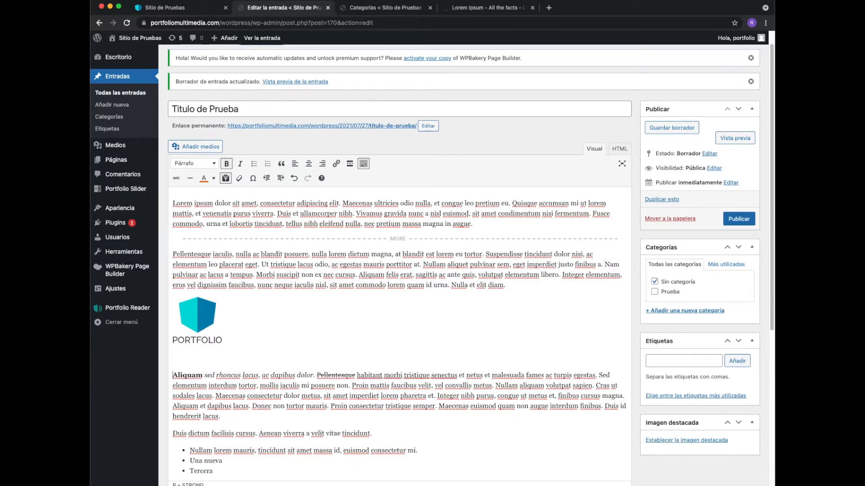
pyautogui.press('Up')
pyautogui.press('Up')
pyautogui.write('Titulo')
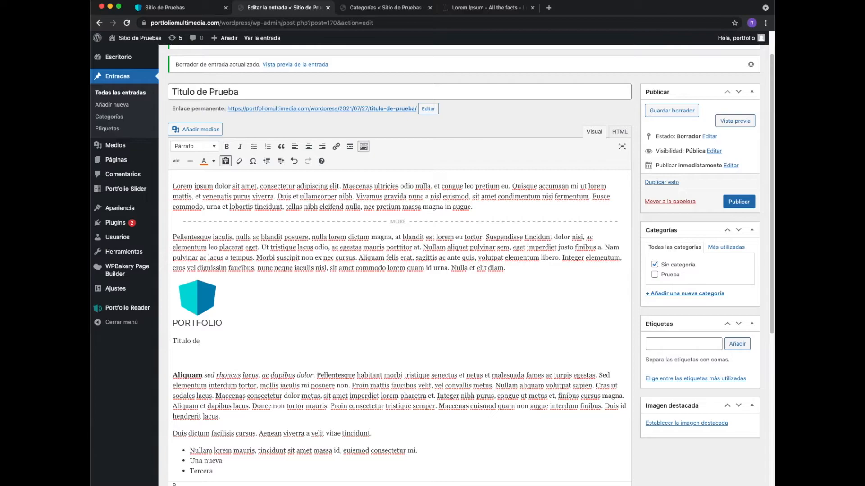
pyautogui.write(' de párrafo')
# - Format the line "Titulo de párrafo" as a Título 2 heading
pyautogui.moveTo(225, 341); pyautogui.dragTo(173, 341)
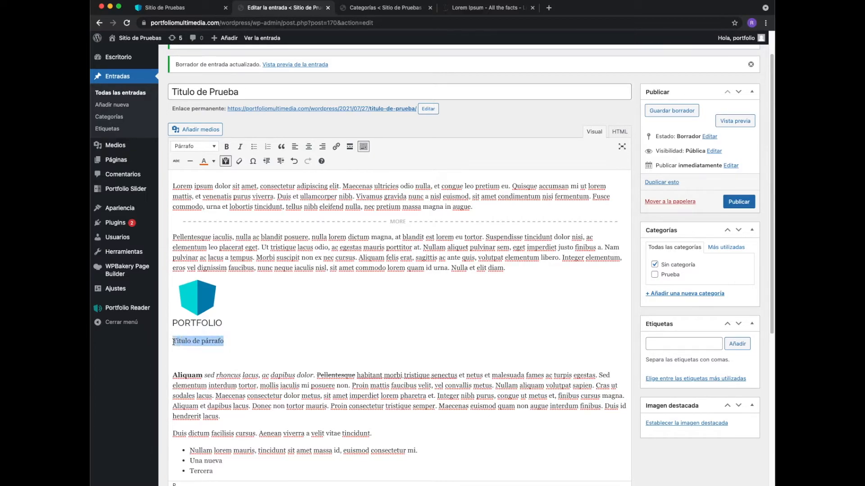
pyautogui.click(211, 148)
pyautogui.click(210, 195)
# - Add the line "Subtítulo de párrafo" directly below the heading "Titulo de párrafo"
pyautogui.click(269, 338)
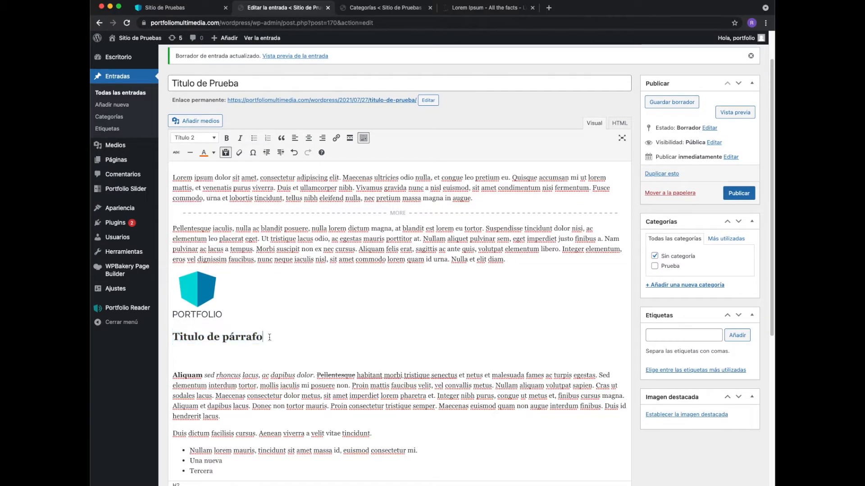
pyautogui.press('Return')
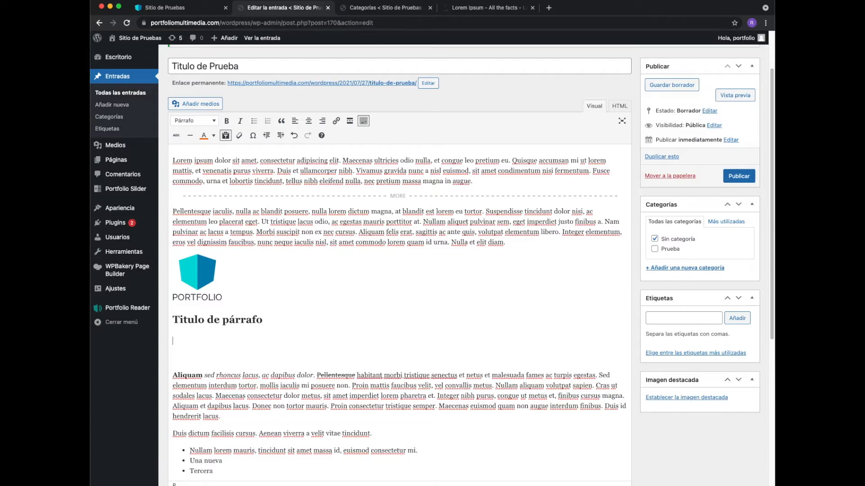
pyautogui.write('Subti')
pyautogui.write('tulo de párrafo')
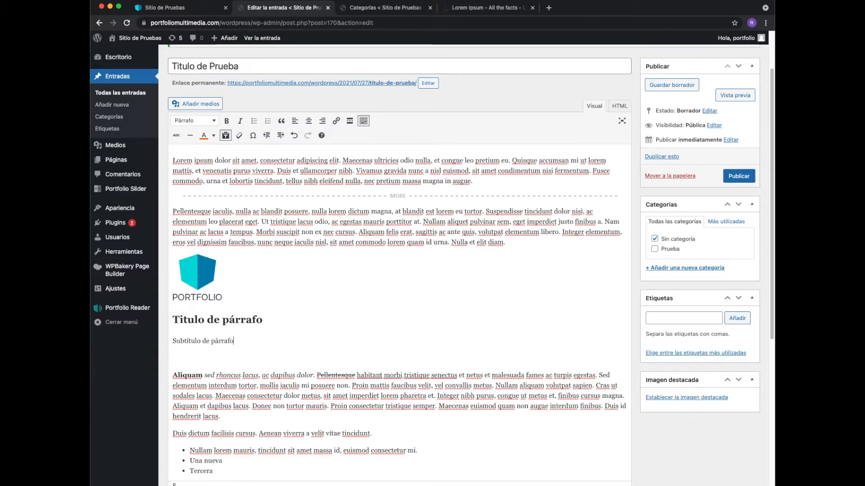
# - Format the line "Subtítulo de párrafo" as a Título 3 heading
pyautogui.moveTo(233, 341); pyautogui.dragTo(173, 341)
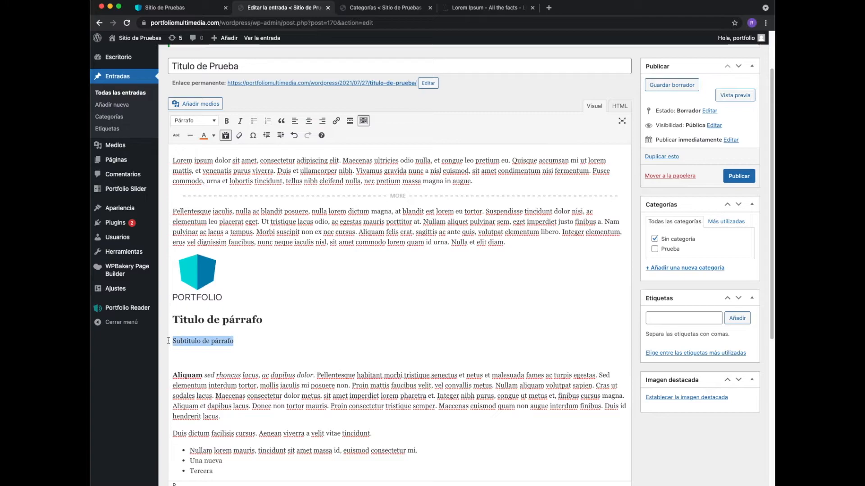
pyautogui.click(197, 121)
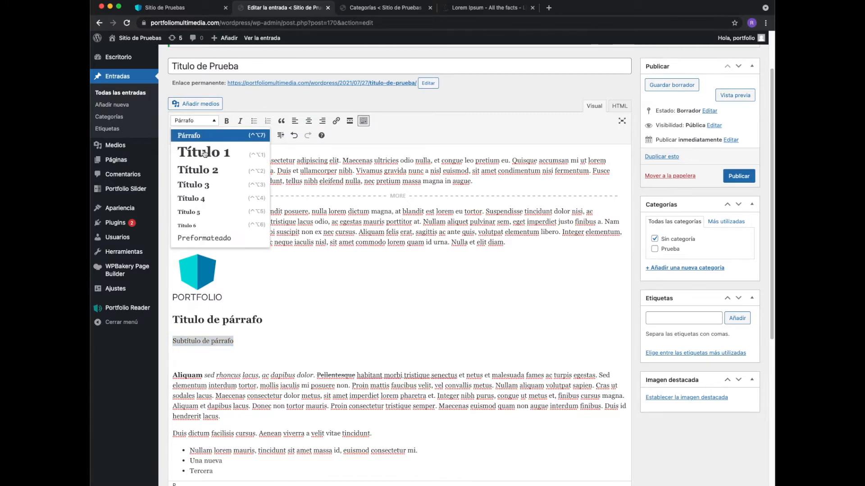
pyautogui.click(211, 185)
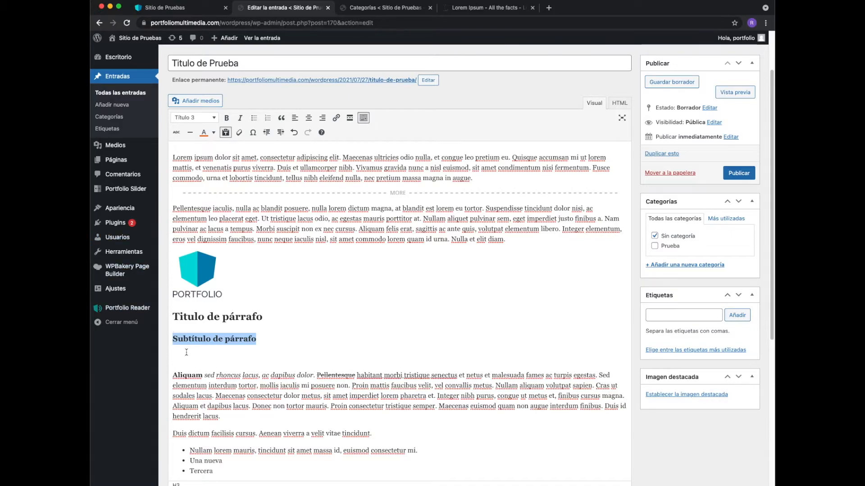
# - Remove the blank line between the subheading and the paragraph starting with "Aliquam"
pyautogui.scroll(-1, 175, 374)
pyautogui.click(174, 374)
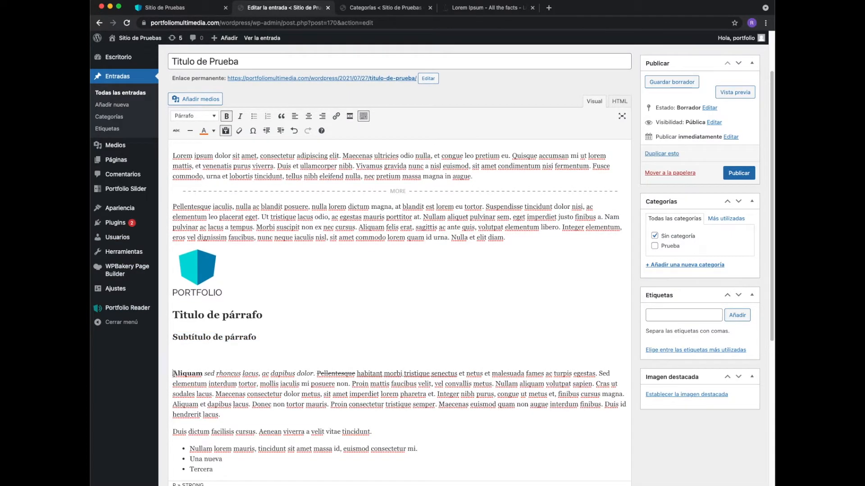
pyautogui.press('BackSpace')
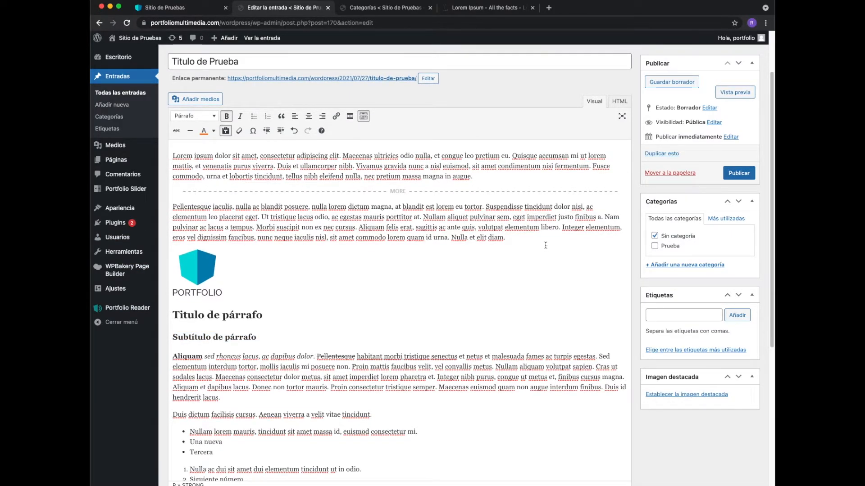
# - Save the entry as a draft
pyautogui.scroll(1, 602, 240)
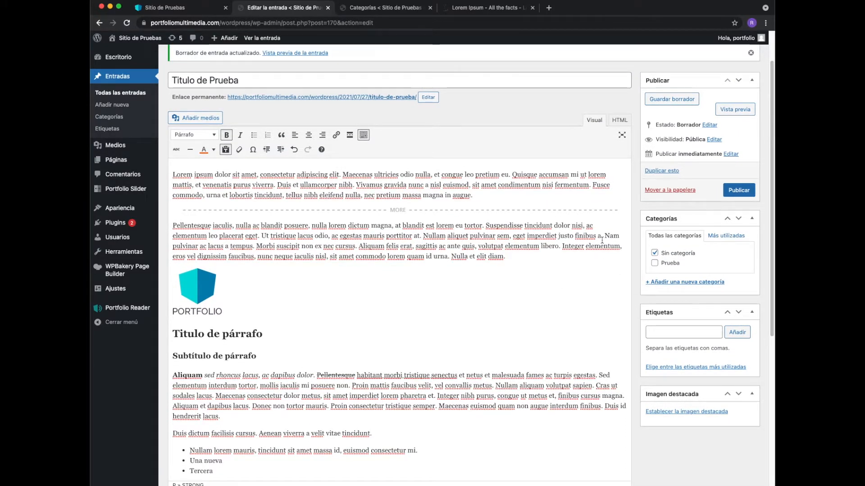
pyautogui.scroll(-1, 602, 240)
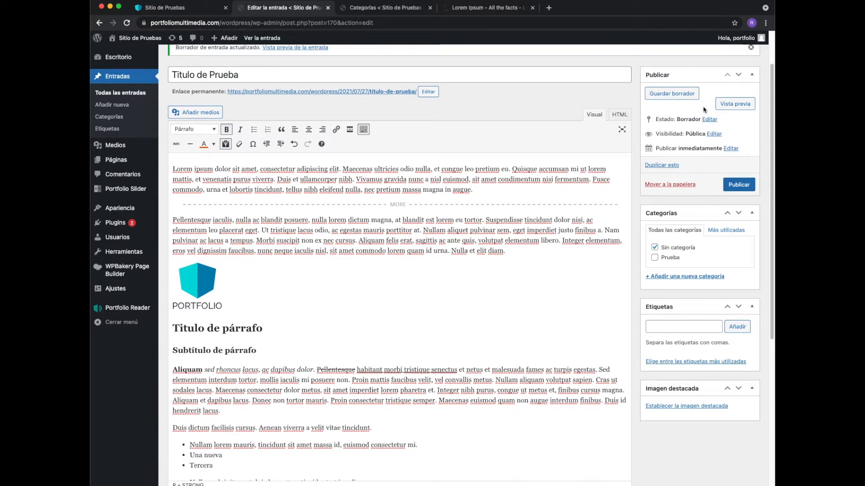
pyautogui.click(678, 103)
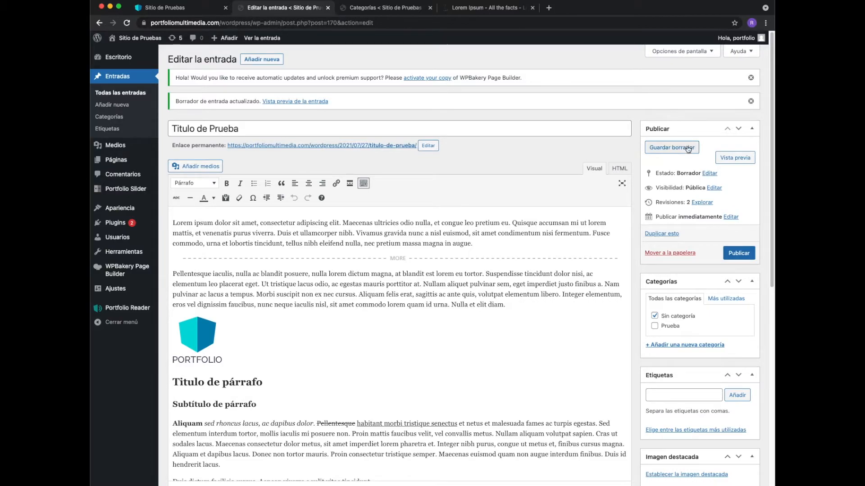
# - Preview the entry on the site, look through the whole page and return to the editor
pyautogui.click(725, 162)
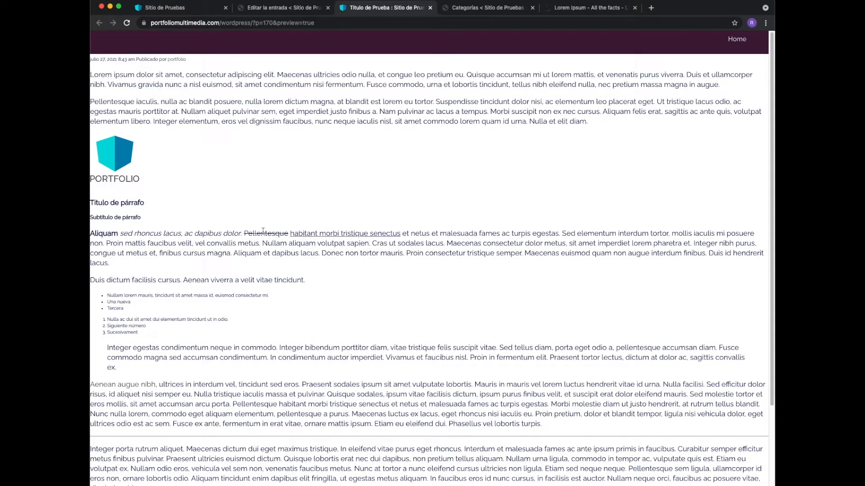
pyautogui.scroll(-5, 271, 230)
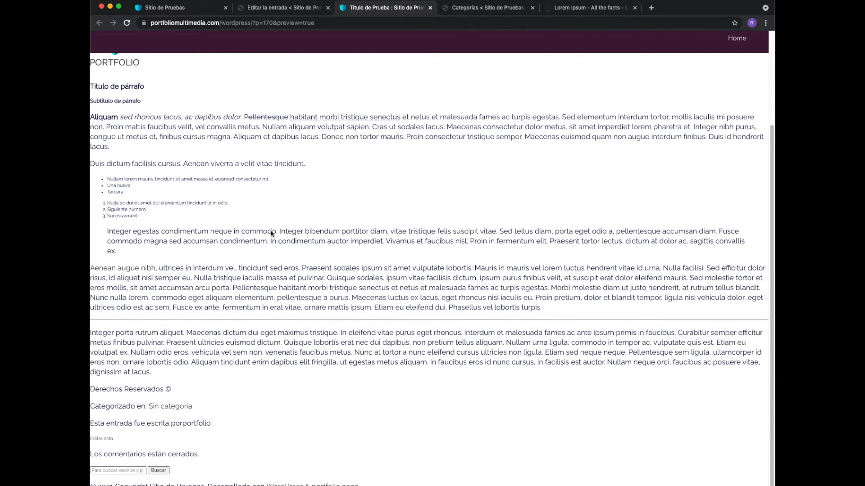
pyautogui.scroll(5, 271, 230)
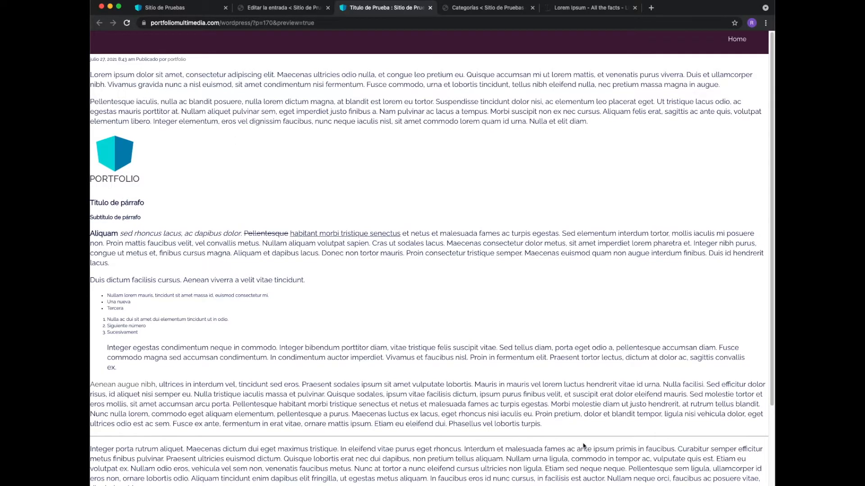
pyautogui.hotkey('ctrl', 'shift', 'Tab')
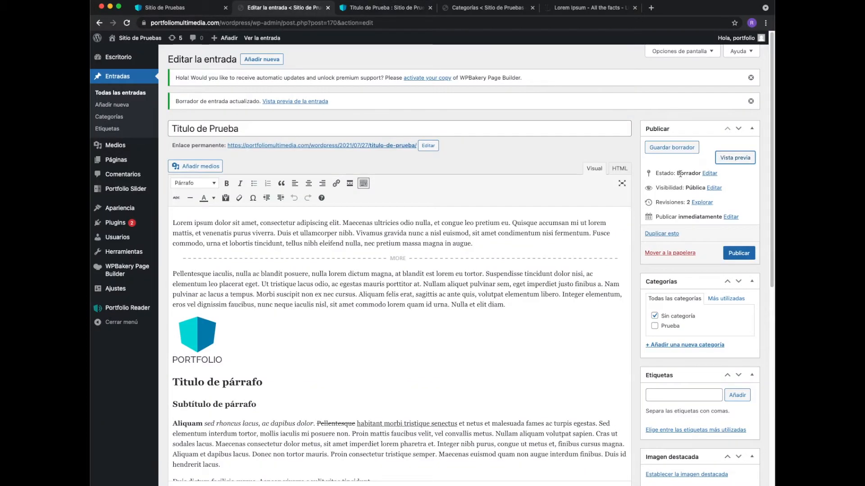
# - Look at the entry's status and visibility options without changing either setting
pyautogui.click(711, 176)
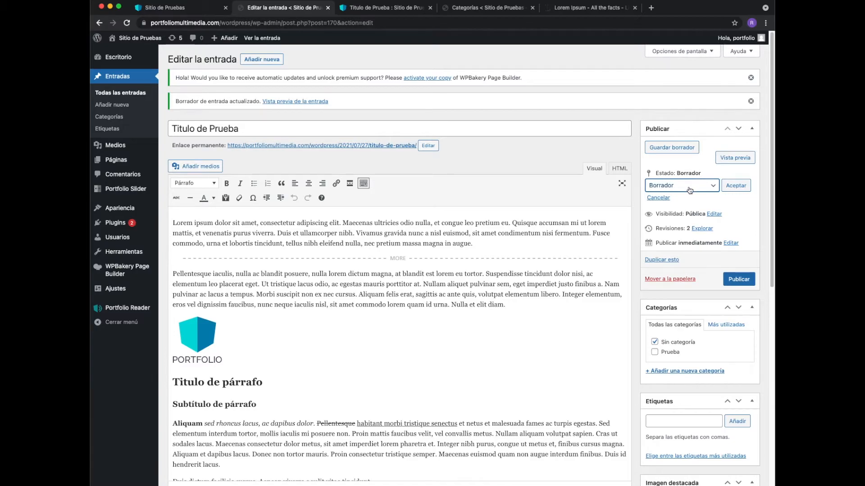
pyautogui.click(714, 192)
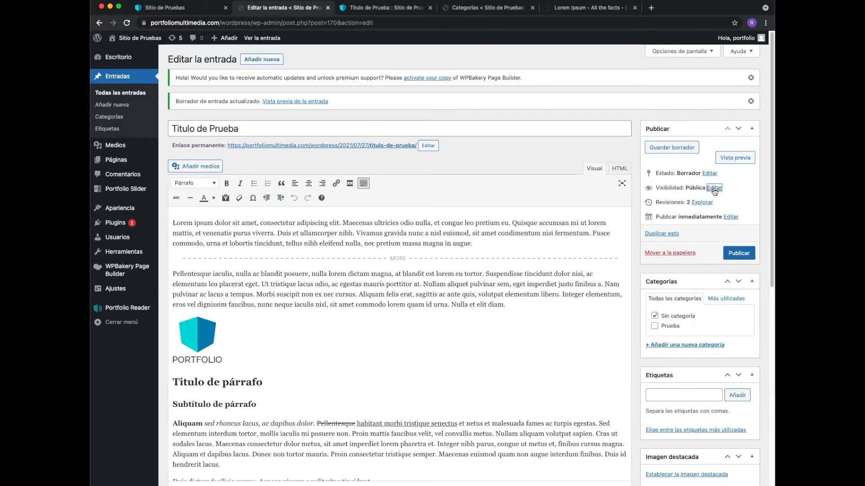
pyautogui.click(714, 189)
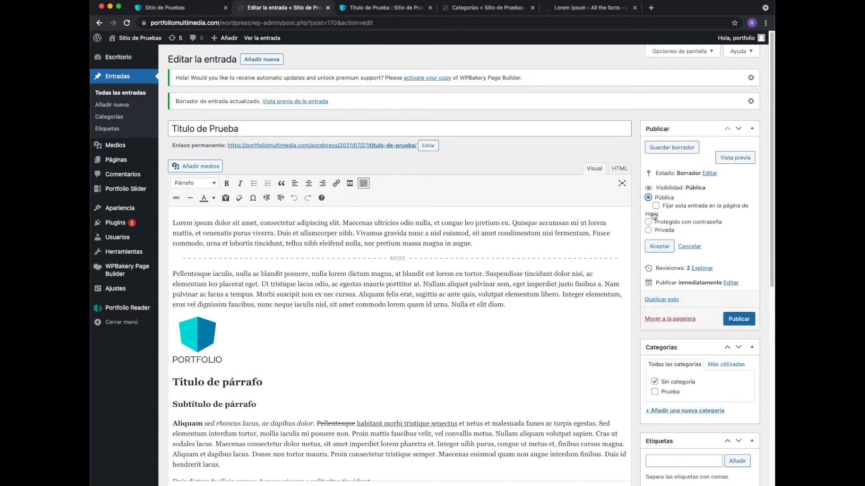
pyautogui.click(688, 246)
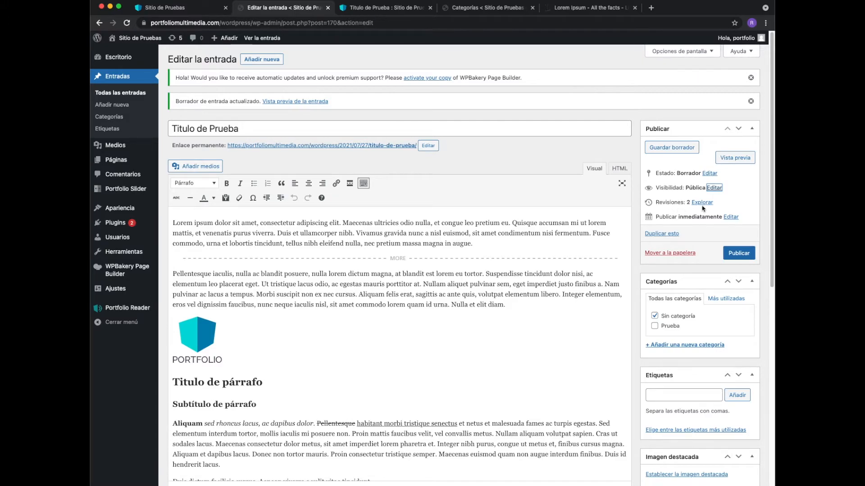
# - Look at the entry's revisions list and its publication date options without scheduling a date
pyautogui.scroll(-10, 583, 232)
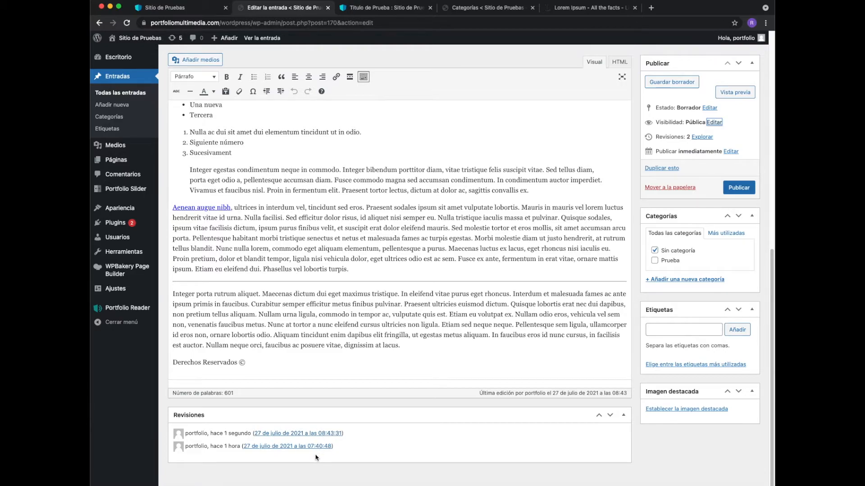
pyautogui.scroll(5, 569, 439)
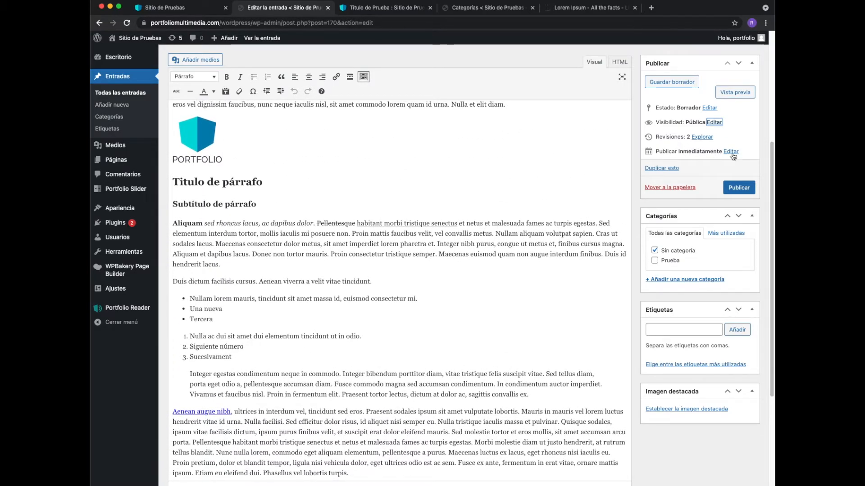
pyautogui.click(731, 153)
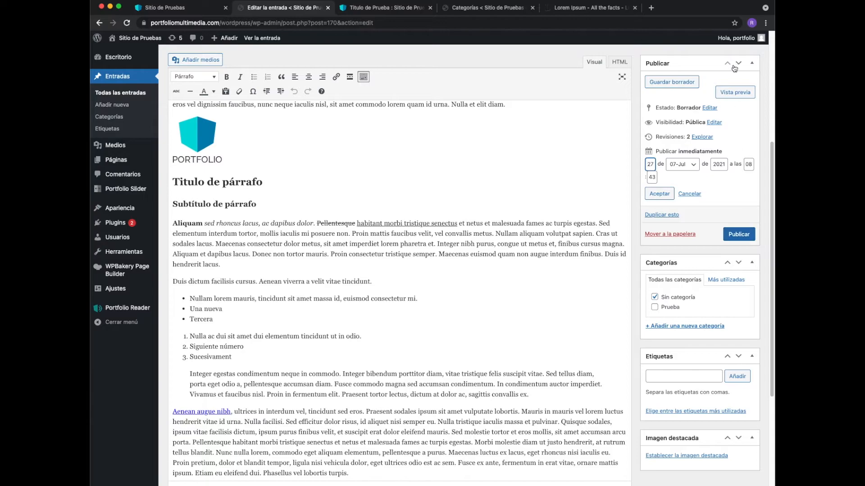
pyautogui.click(689, 193)
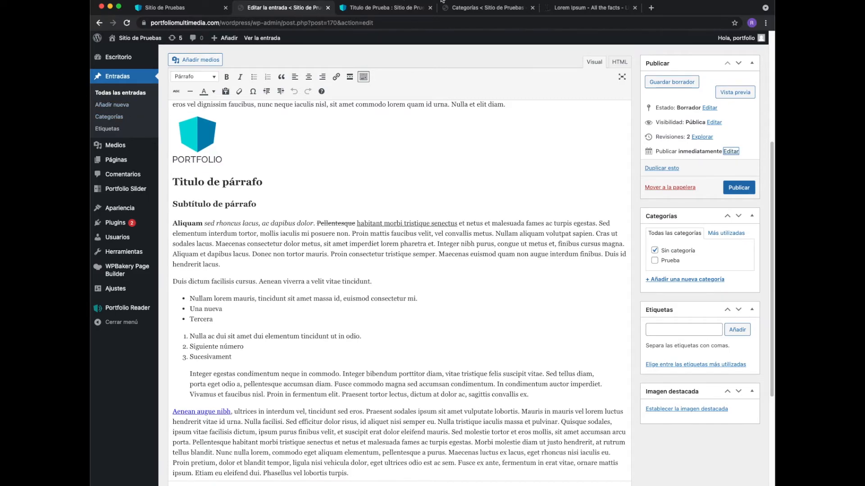
# - Check the site's Categorías page, return to the entry and assign it to Prueba instead of Sin categoría
pyautogui.click(477, 9)
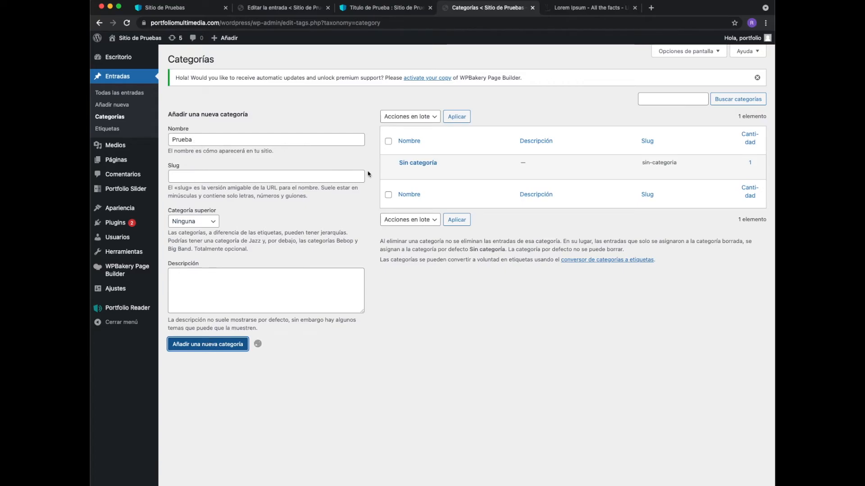
pyautogui.click(280, 10)
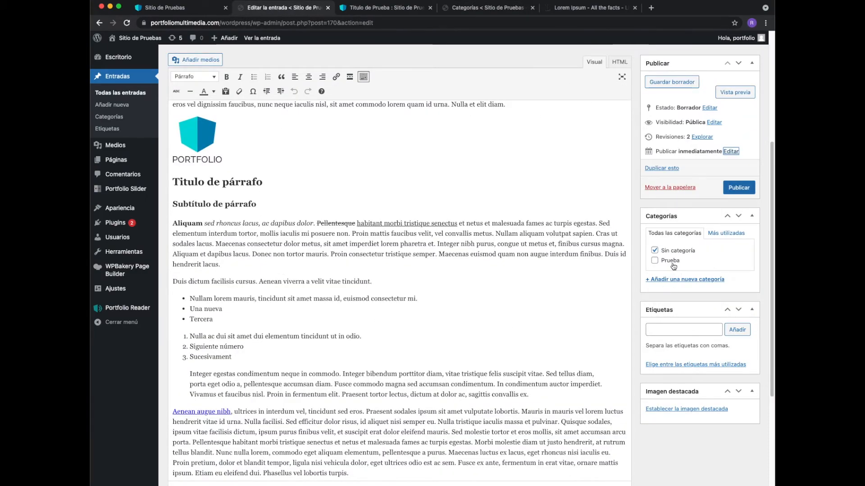
pyautogui.click(656, 264)
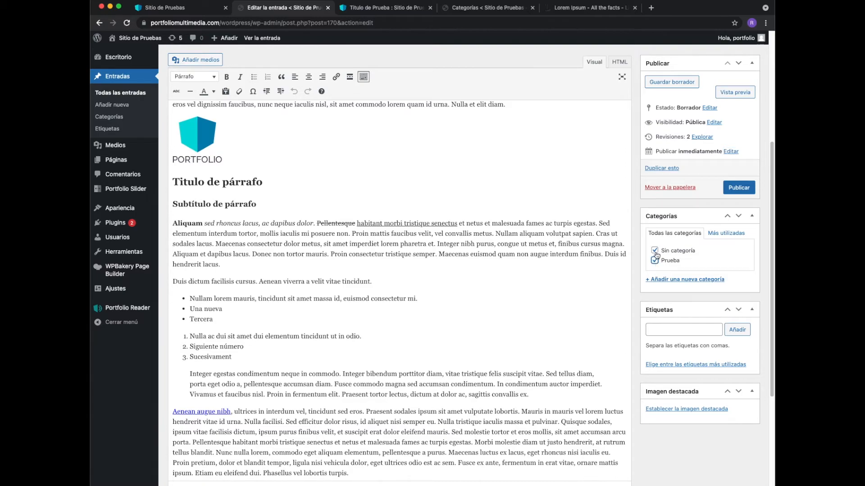
pyautogui.click(654, 251)
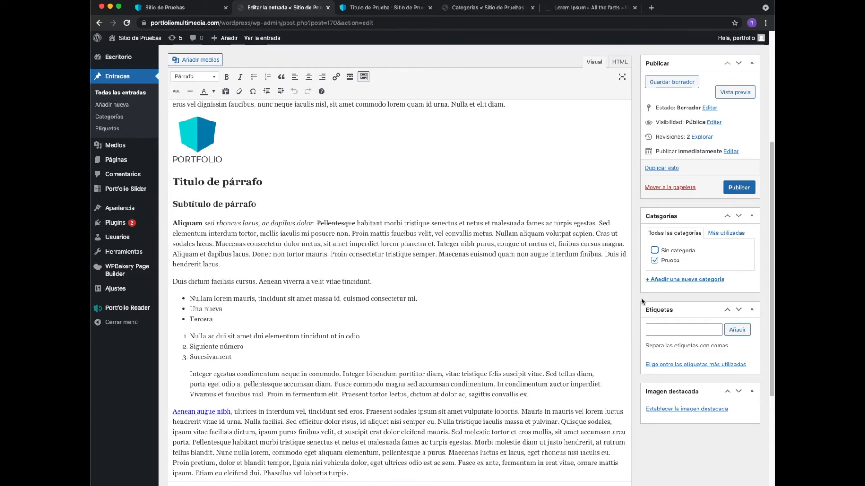
# - Add the tags "Pruebas", "entradas" and "blog" to the entry
pyautogui.click(666, 331)
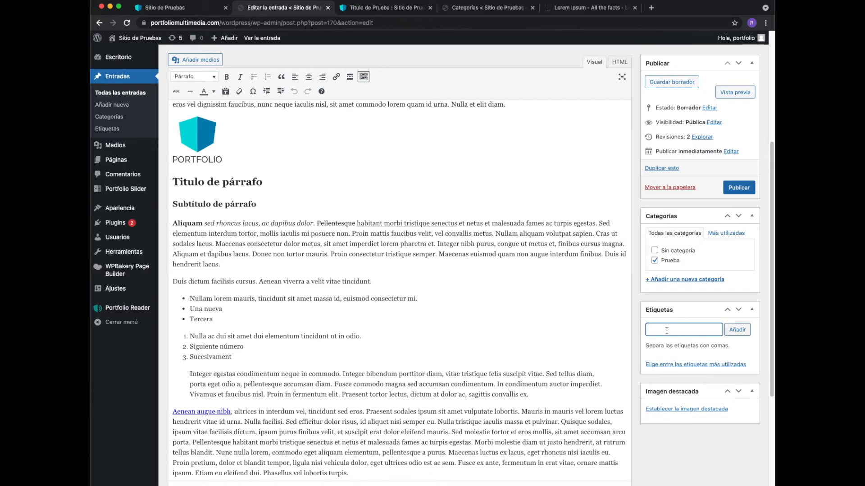
pyautogui.write('Pruebas,')
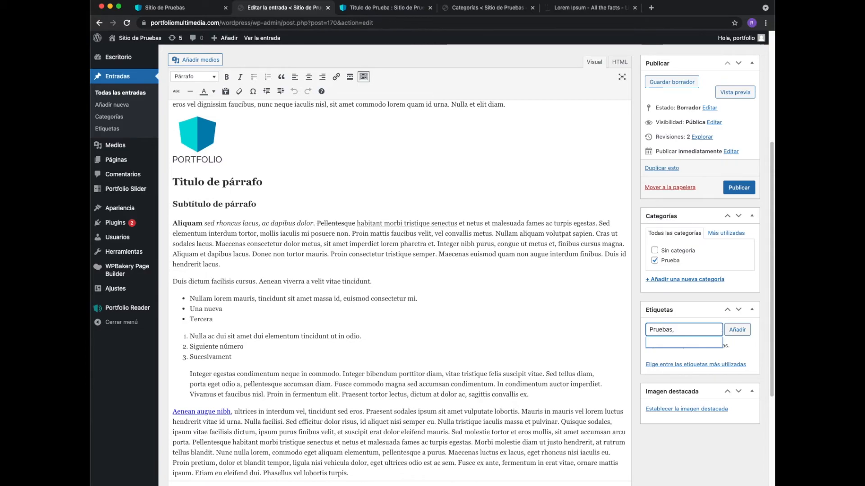
pyautogui.write('entr')
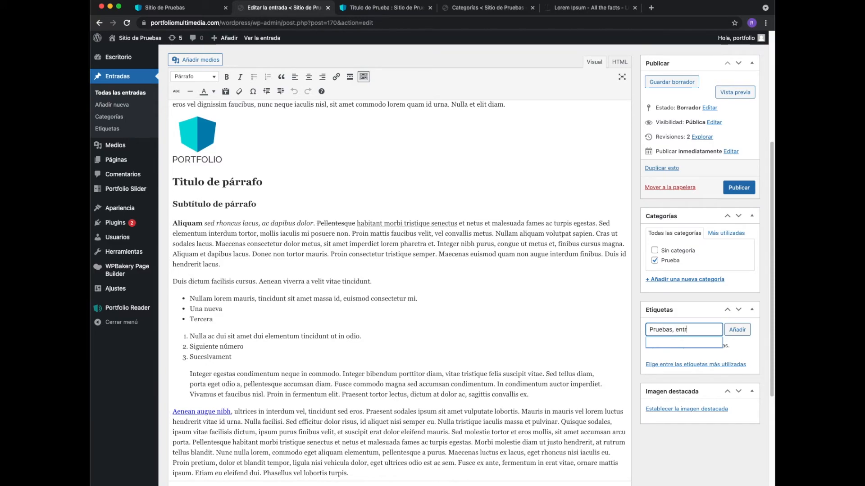
pyautogui.write('adas, blog')
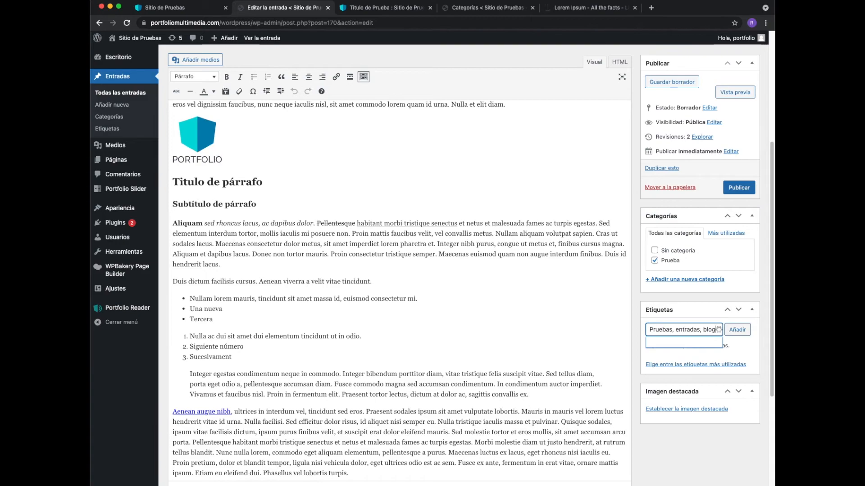
pyautogui.click(737, 330)
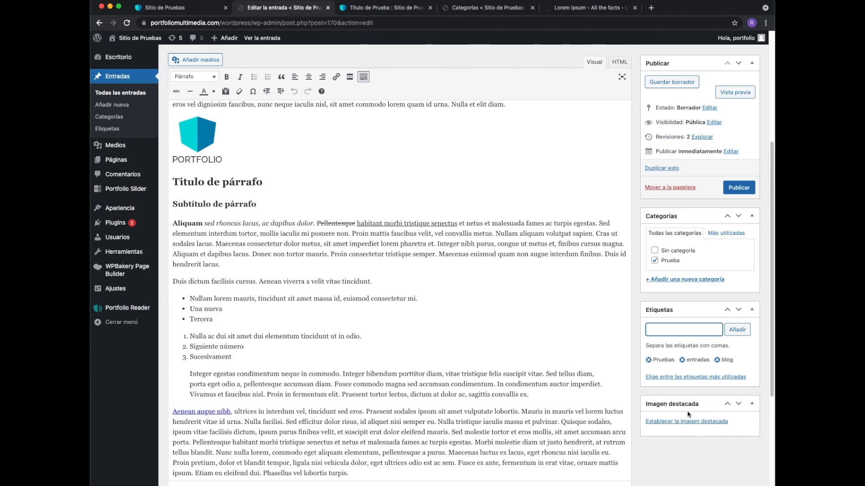
# - Set the purple sunset seascape from the media library as the entry's featured image
pyautogui.click(689, 423)
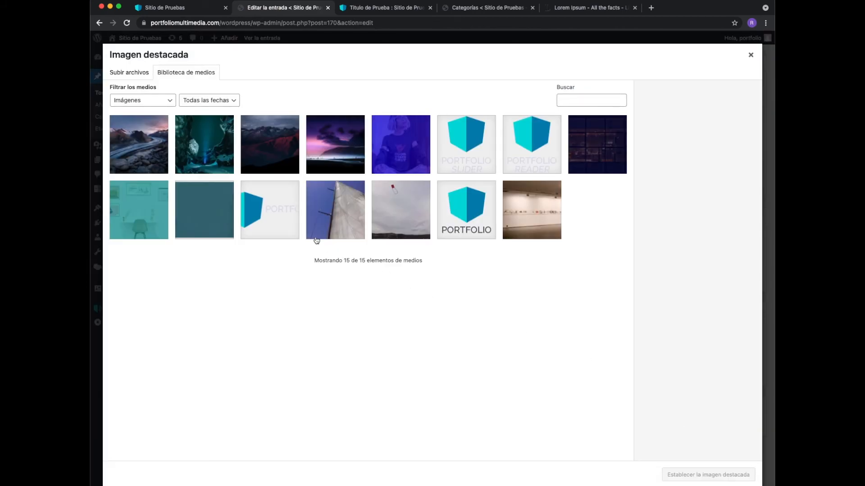
pyautogui.click(337, 158)
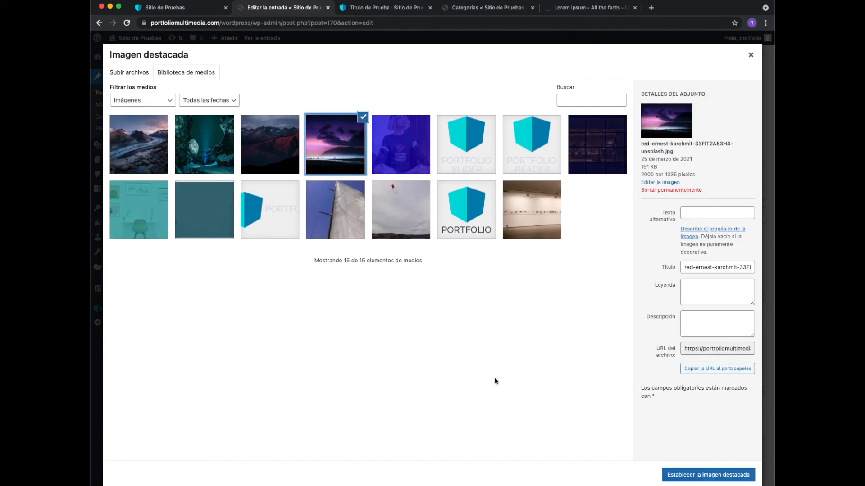
pyautogui.click(694, 474)
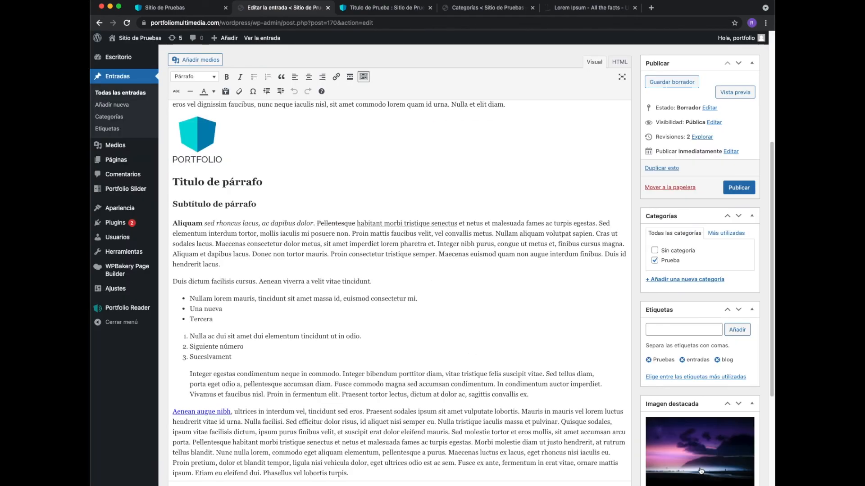
pyautogui.scroll(-3, 701, 454)
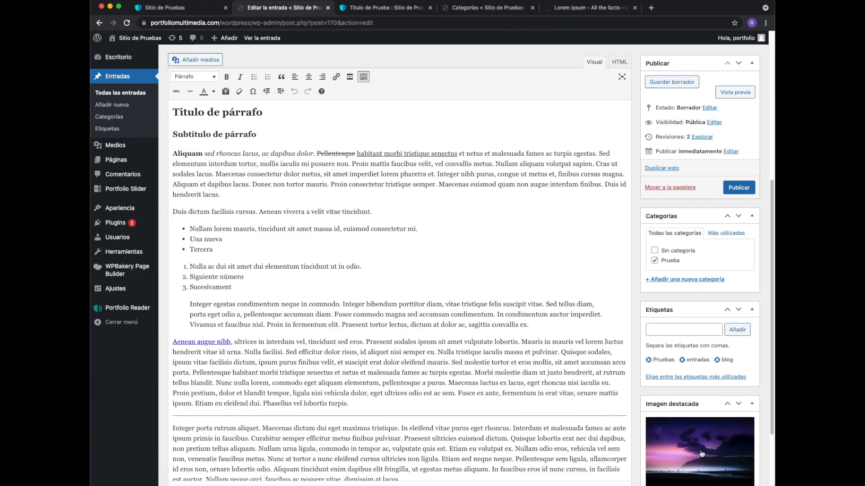
pyautogui.scroll(10, 503, 382)
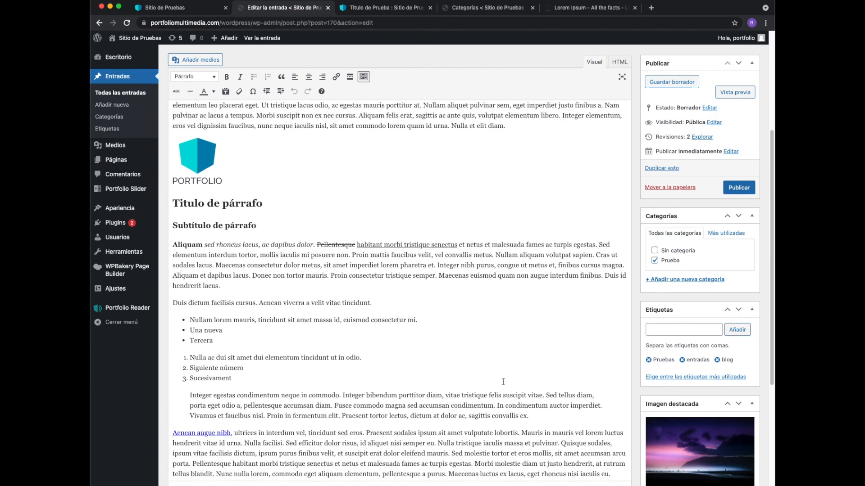